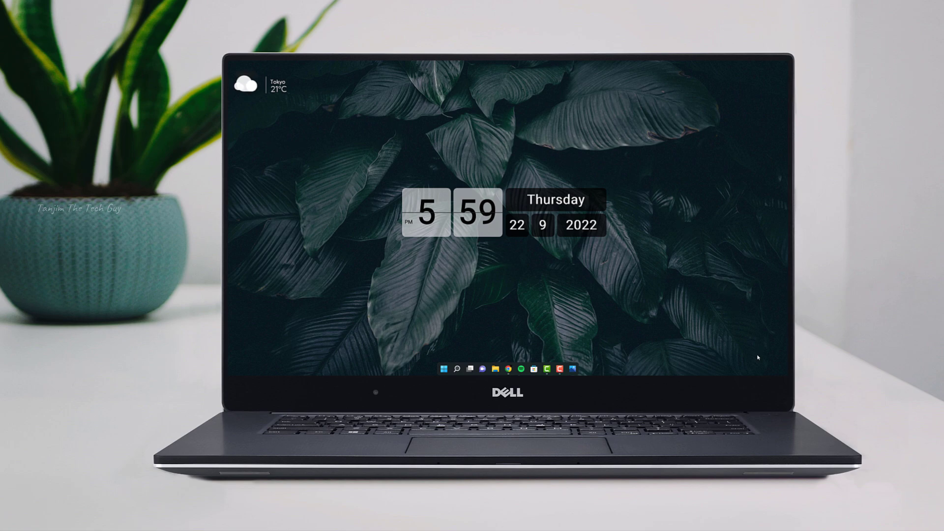
{"action": "left_click", "coordinate": [736, 369]}
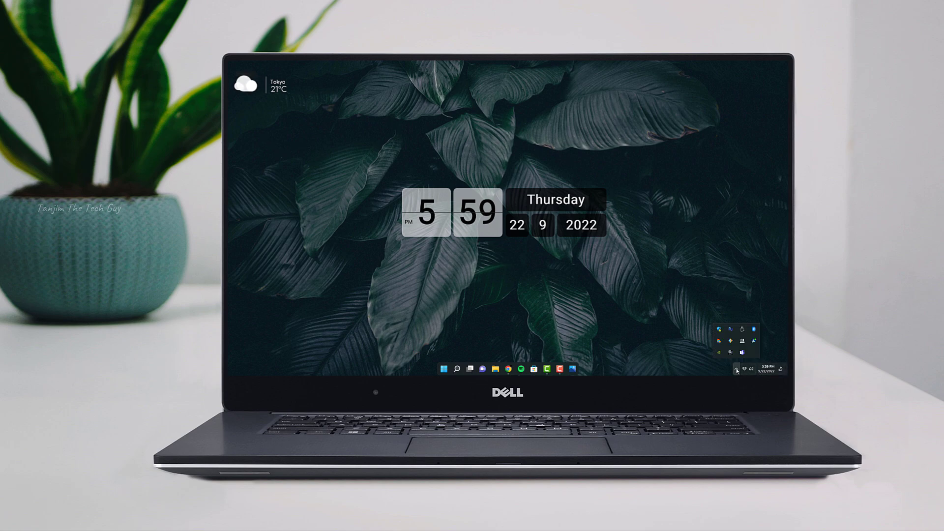
{"action": "left_click", "coordinate": [736, 370]}
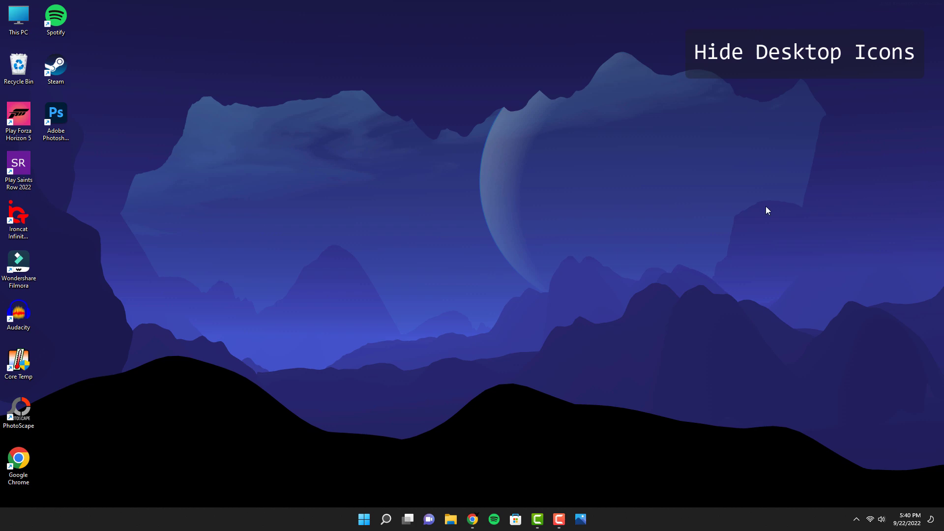
Hide the desktop icons through the desktop's view options.
{"action": "right_click", "coordinate": [526, 175]}
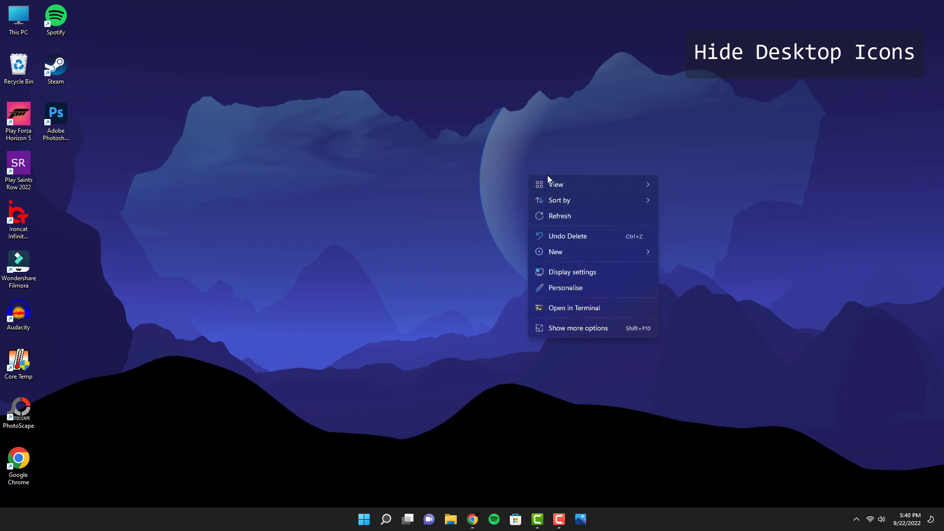
{"action": "mouse_move", "coordinate": [553, 183]}
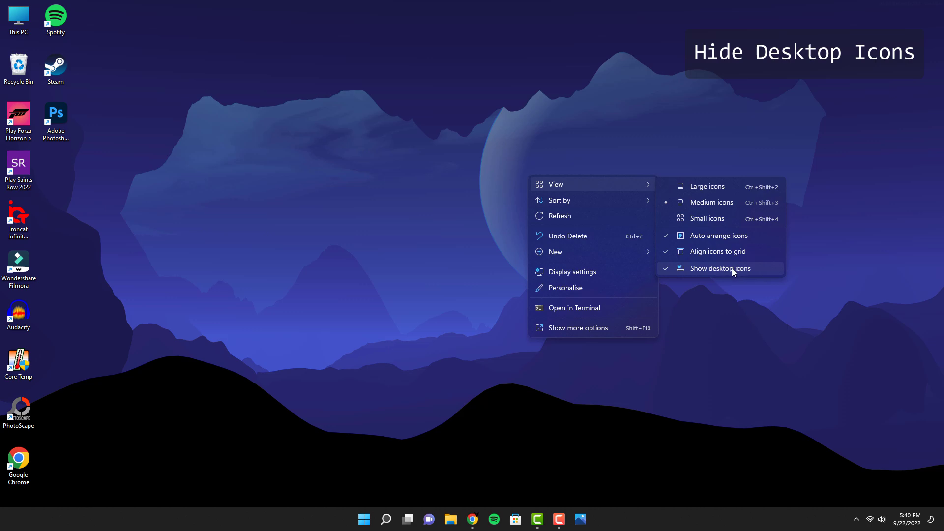
{"action": "left_click", "coordinate": [735, 270]}
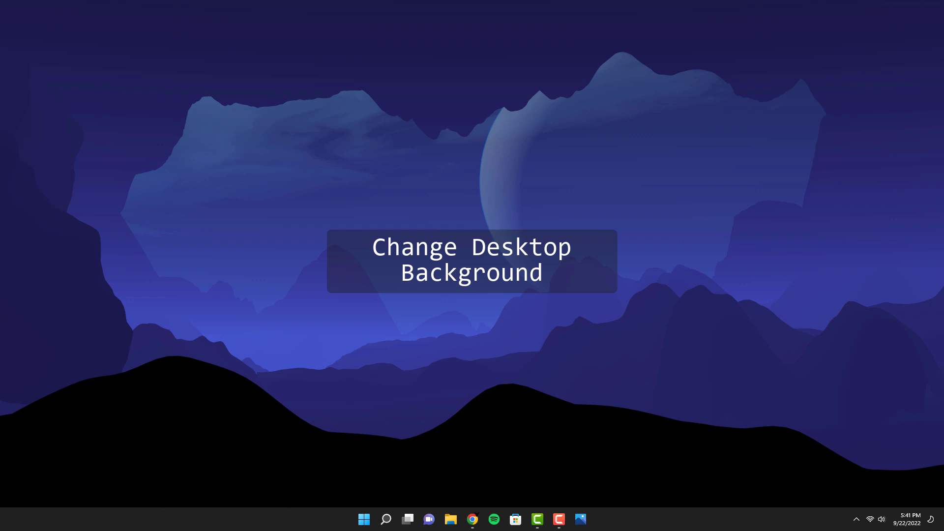
Download the Leaves_New_Tanjim.7z archive from Google Drive and open it in its download folder.
{"action": "left_click", "coordinate": [471, 520]}
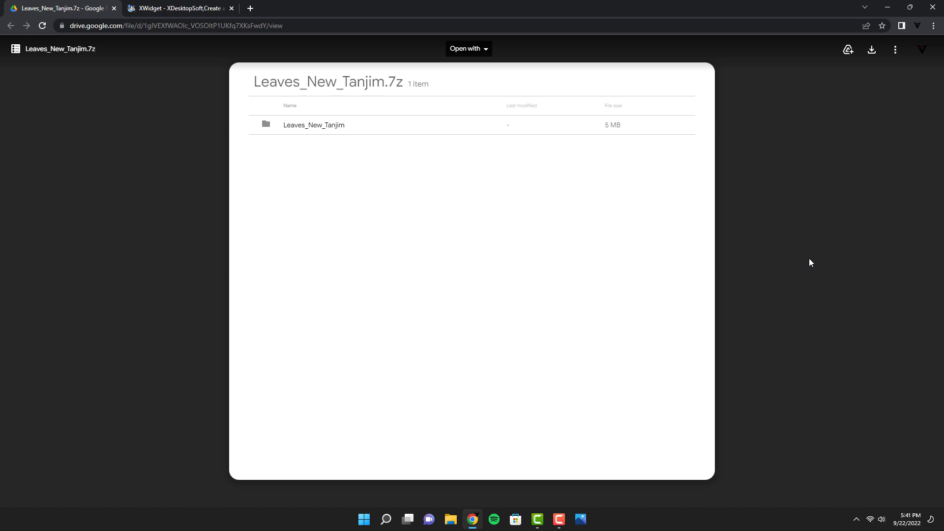
{"action": "left_click", "coordinate": [872, 51]}
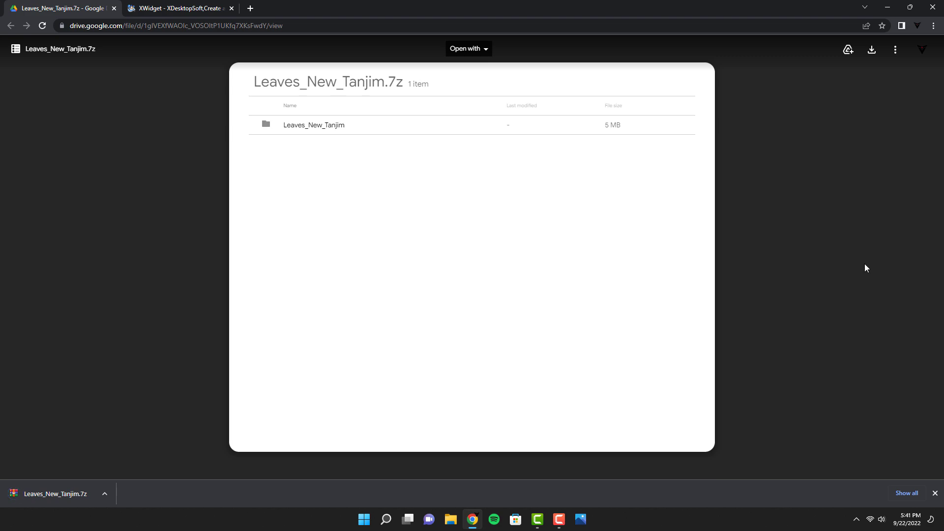
{"action": "left_click", "coordinate": [103, 494]}
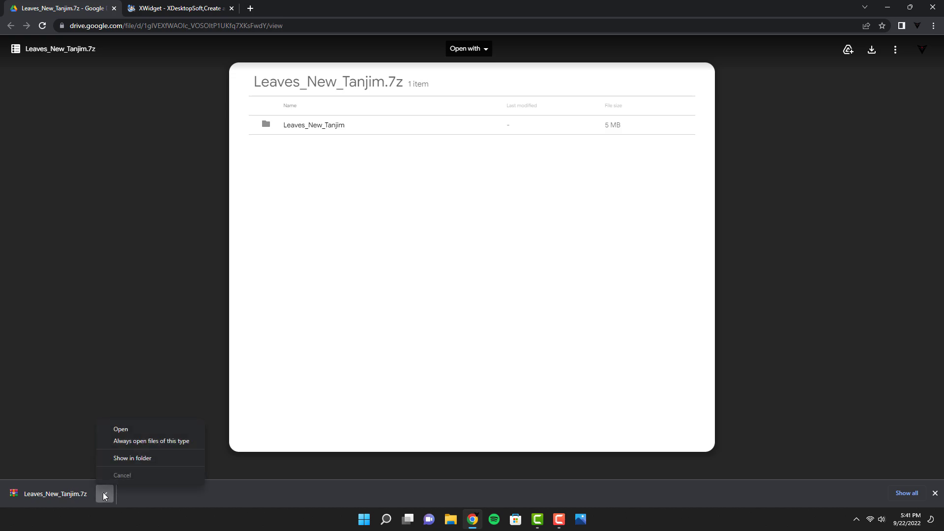
{"action": "left_click", "coordinate": [150, 458]}
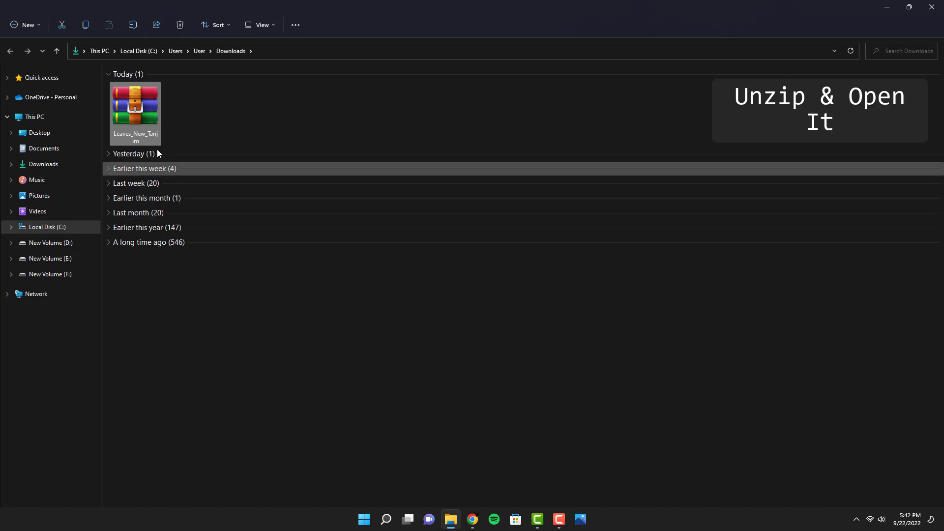
Extract the Leaves_New_Tanjim.7z archive with 7-Zip into a Leaves_New_Tanjim folder.
{"action": "right_click", "coordinate": [142, 104]}
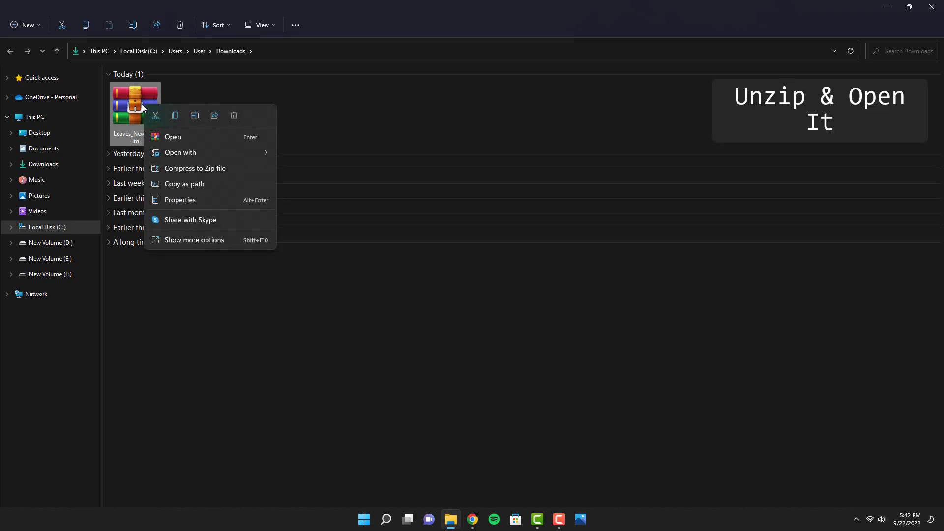
{"action": "left_click", "coordinate": [211, 239]}
{"action": "mouse_move", "coordinate": [281, 298]}
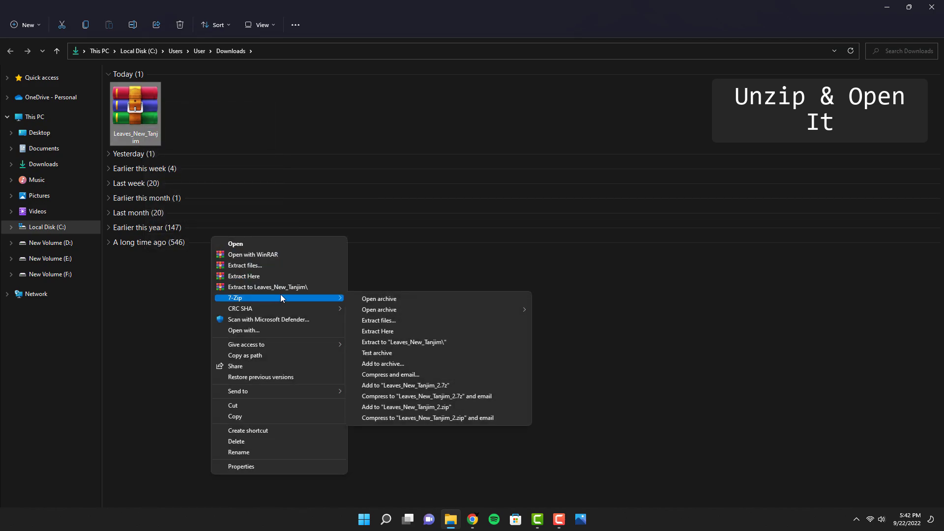
{"action": "left_click", "coordinate": [401, 341]}
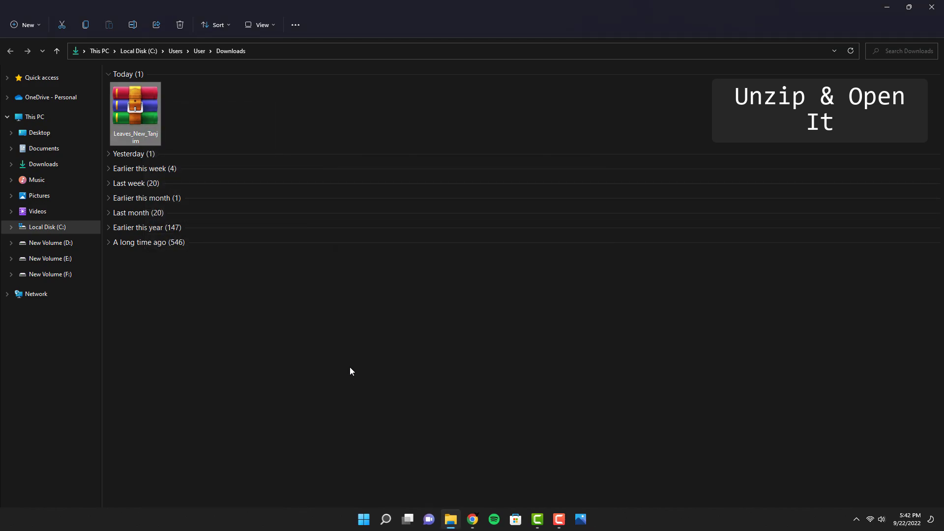
{"action": "left_click", "coordinate": [246, 324]}
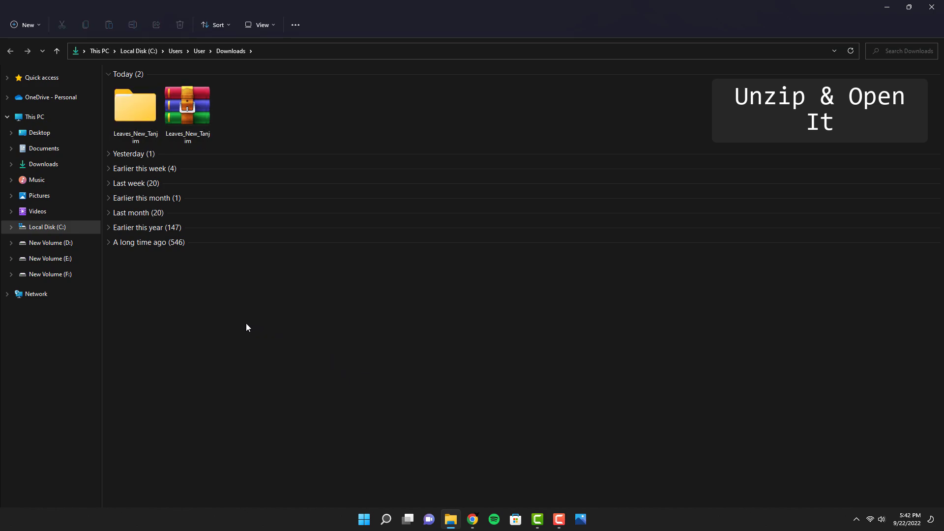
Open the extracted Leaves_New_Tanjim folder and set image 1 as the desktop background.
{"action": "double_click", "coordinate": [130, 120]}
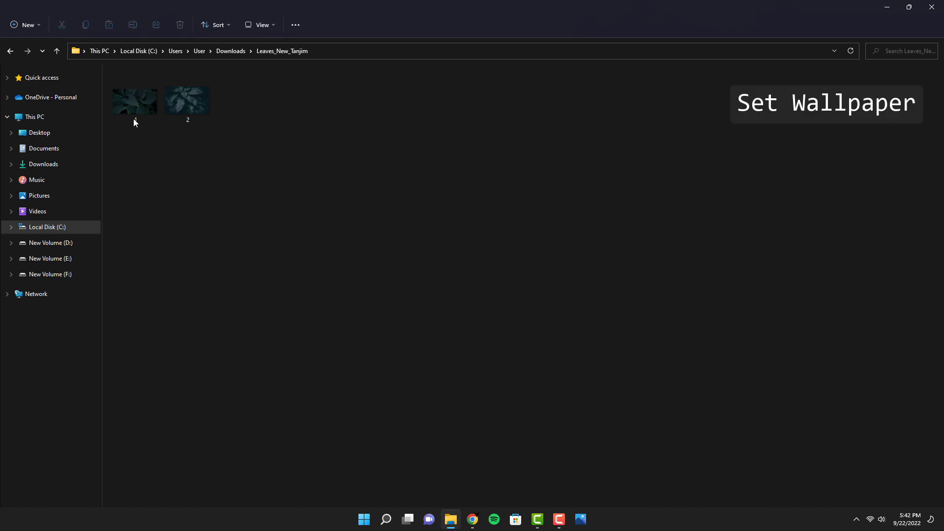
{"action": "left_click", "coordinate": [134, 100]}
{"action": "right_click", "coordinate": [134, 99]}
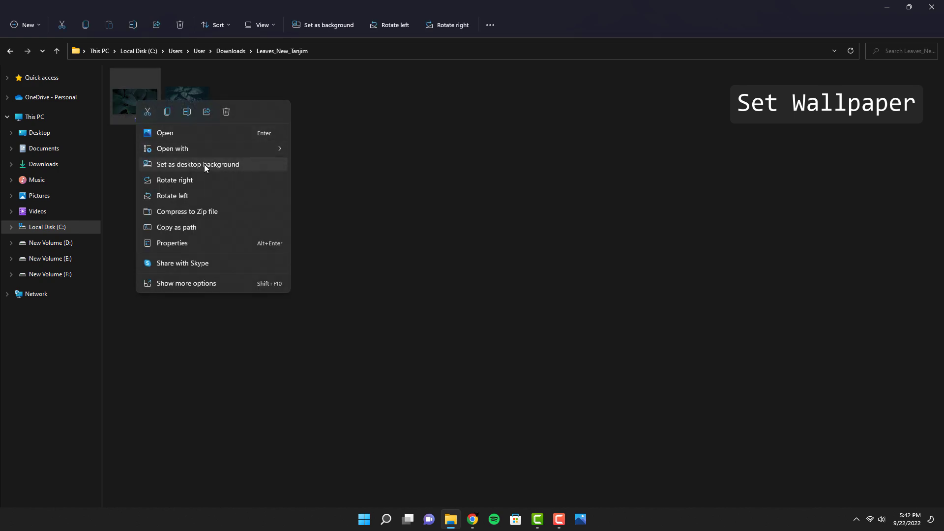
{"action": "left_click", "coordinate": [224, 166]}
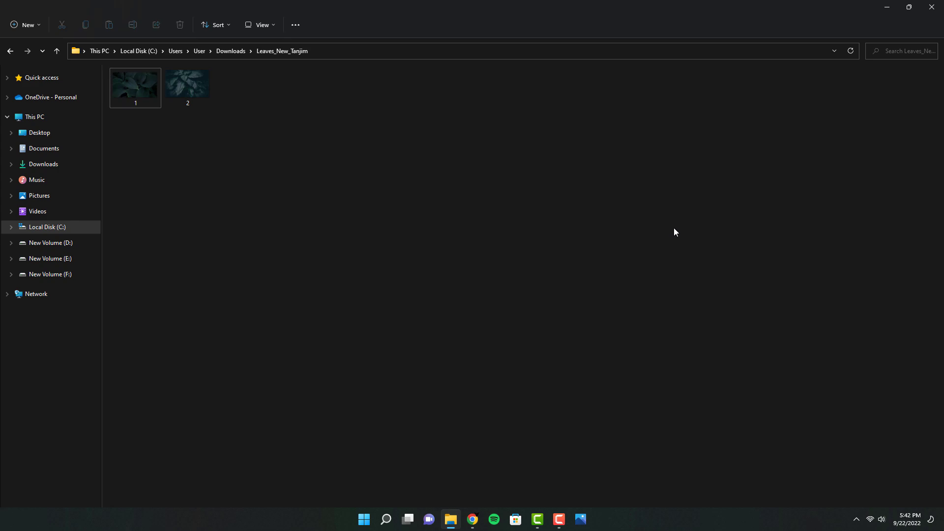
Minimize the File Explorer and browser windows to view the new wallpaper.
{"action": "left_click", "coordinate": [887, 7]}
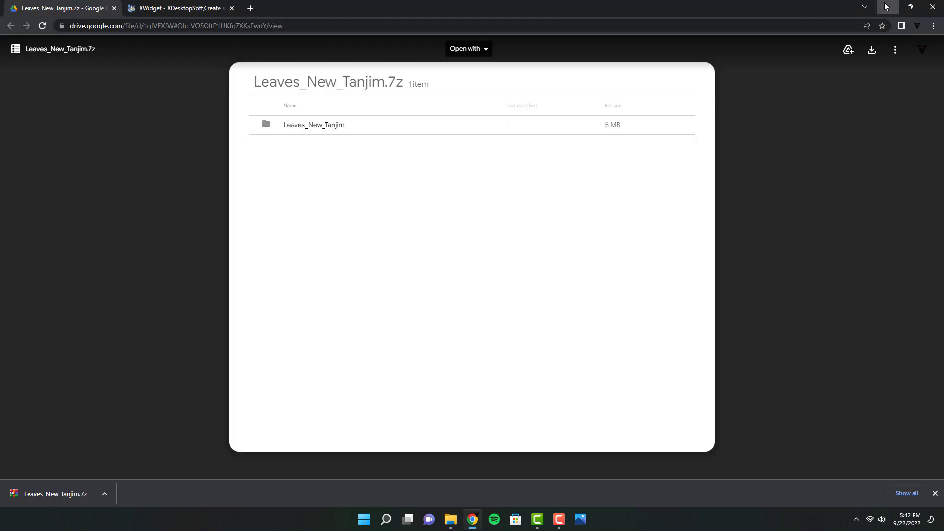
{"action": "left_click", "coordinate": [887, 7]}
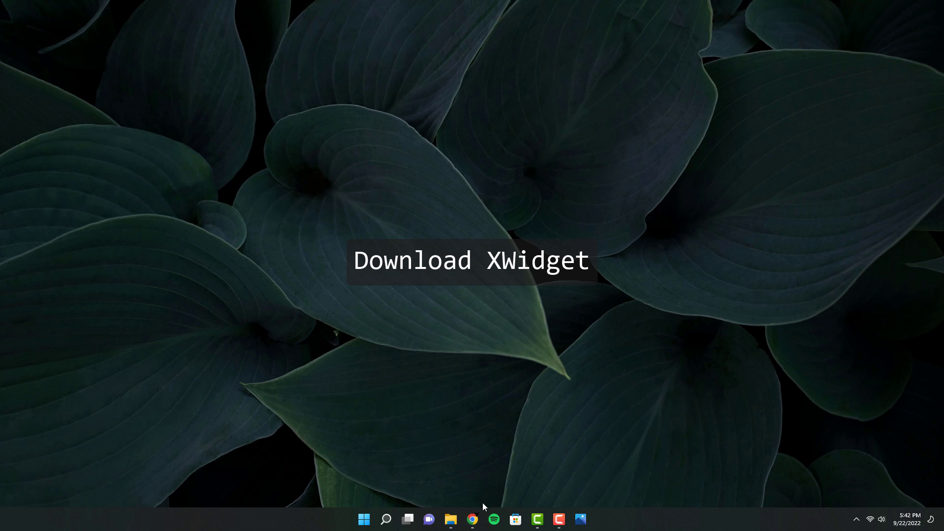
Download the XWidget installer zip from xwidget.com and open it in its download folder.
{"action": "left_click", "coordinate": [472, 517]}
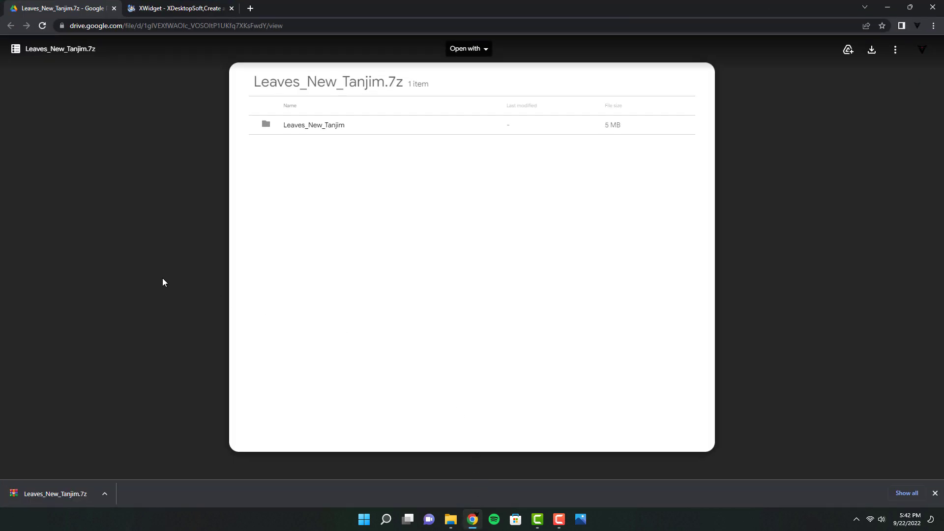
{"action": "left_click", "coordinate": [182, 10]}
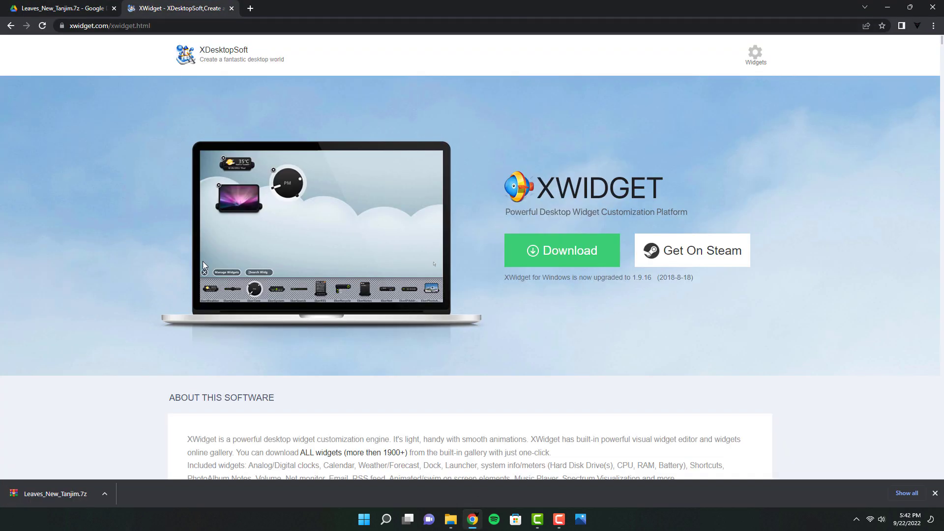
{"action": "left_click", "coordinate": [570, 252]}
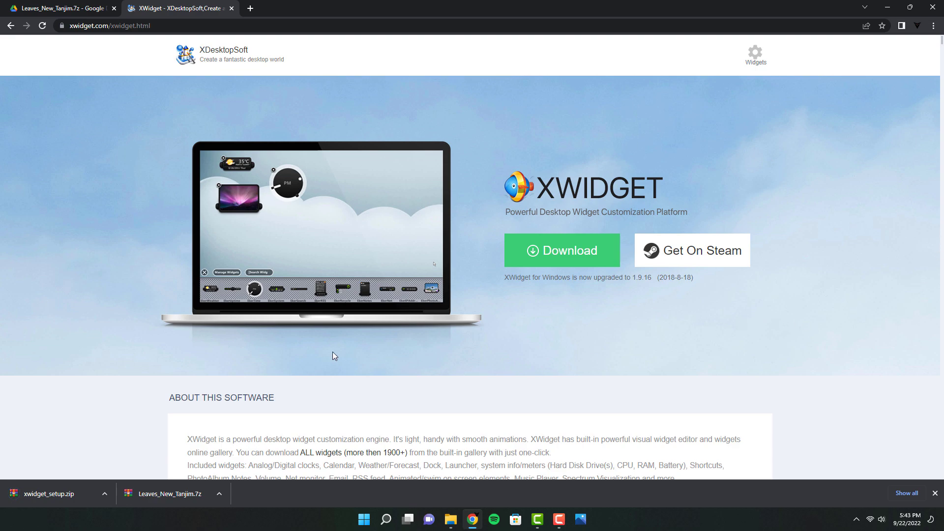
{"action": "left_click", "coordinate": [104, 493]}
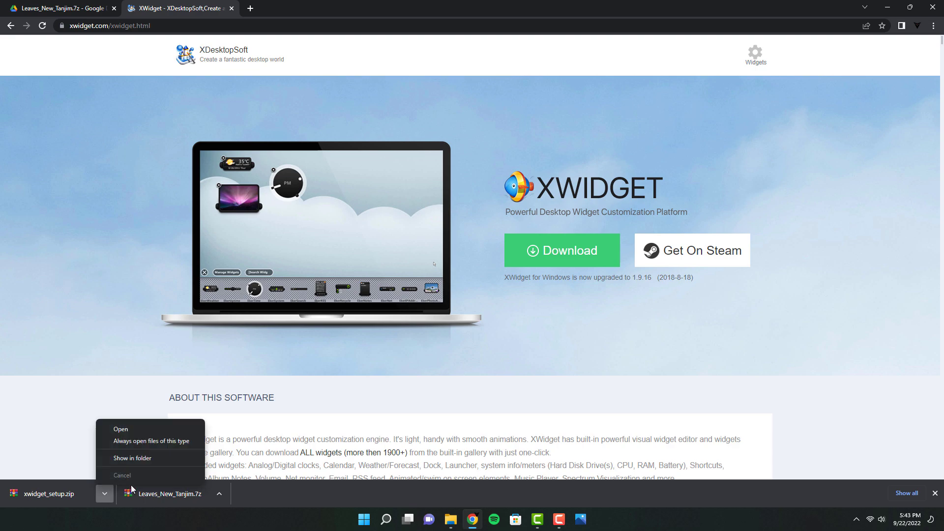
{"action": "left_click", "coordinate": [142, 458]}
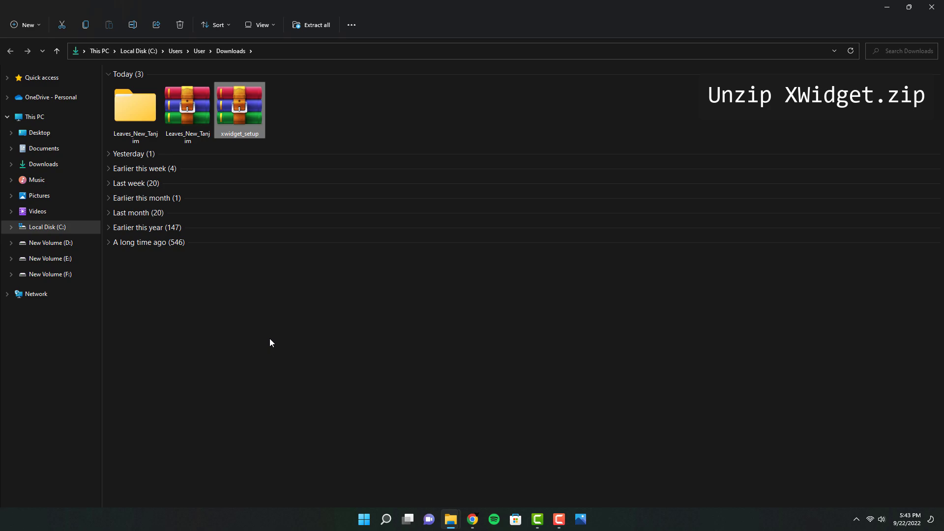
Extract xwidget_setup.zip with 7-Zip into an xwidget_setup folder.
{"action": "right_click", "coordinate": [253, 109]}
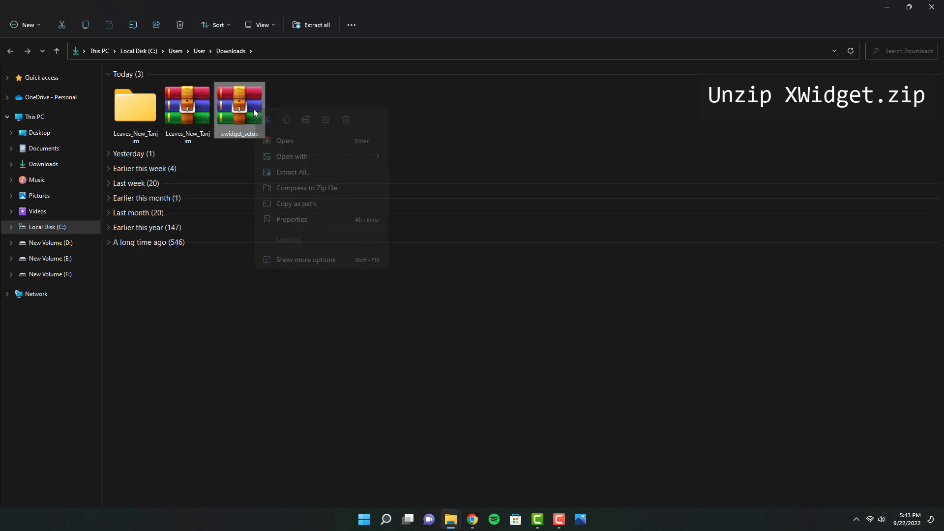
{"action": "left_click", "coordinate": [316, 260]}
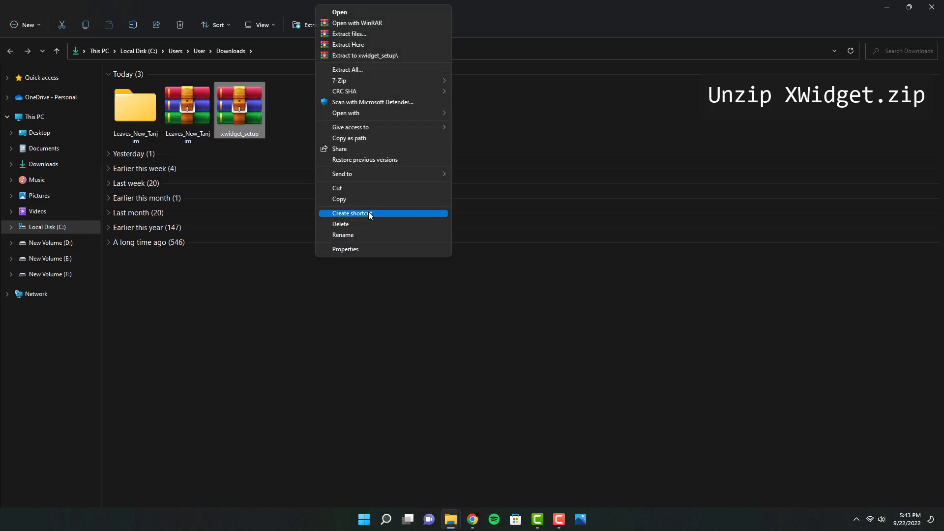
{"action": "mouse_move", "coordinate": [379, 87]}
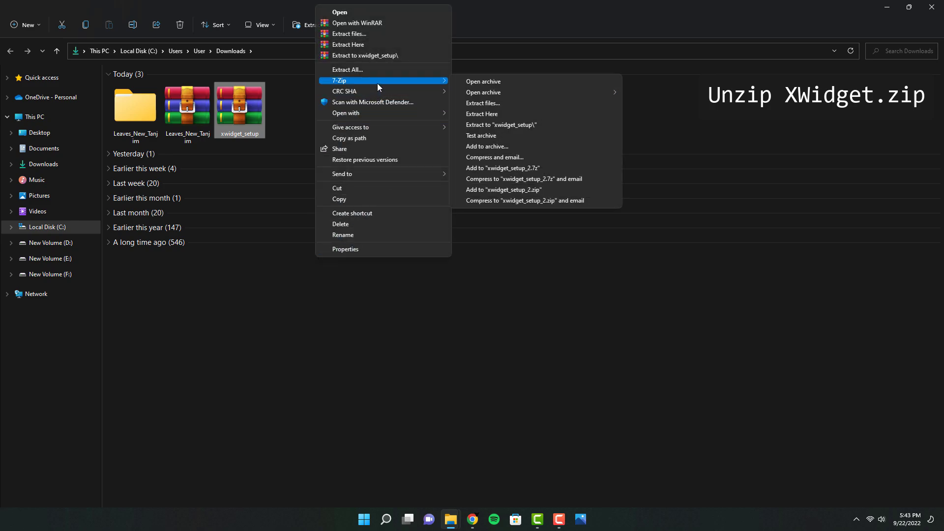
{"action": "left_click", "coordinate": [535, 125]}
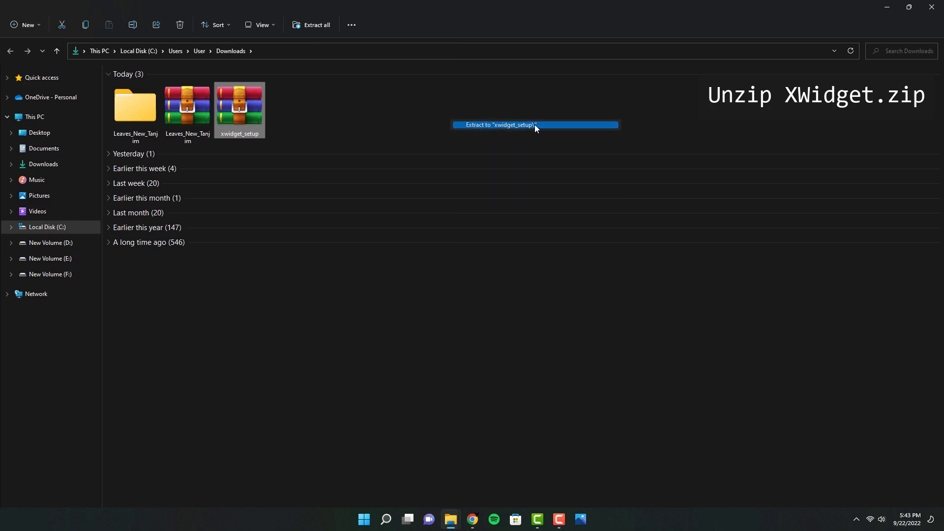
{"action": "left_click", "coordinate": [479, 331]}
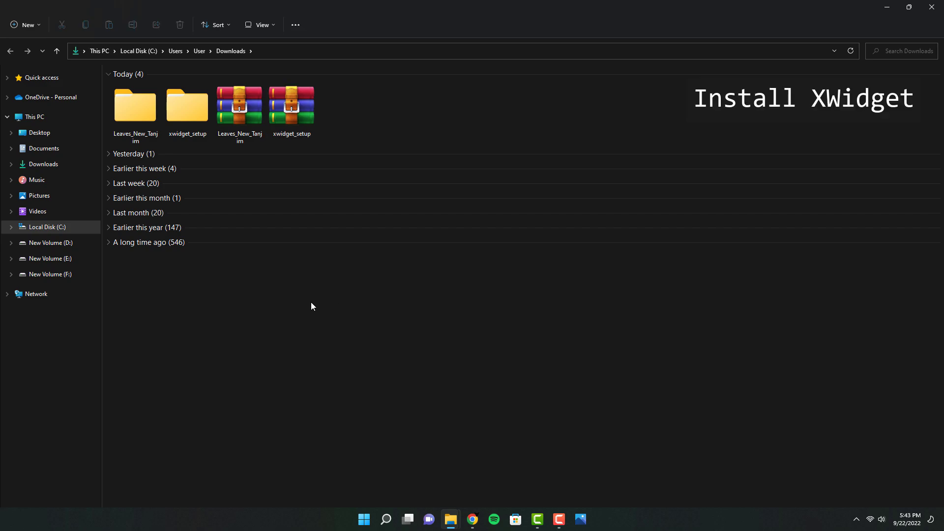
Run the xwidget_setup installer and complete the XWidget Setup Wizard with Launch XWidget checked.
{"action": "double_click", "coordinate": [192, 126]}
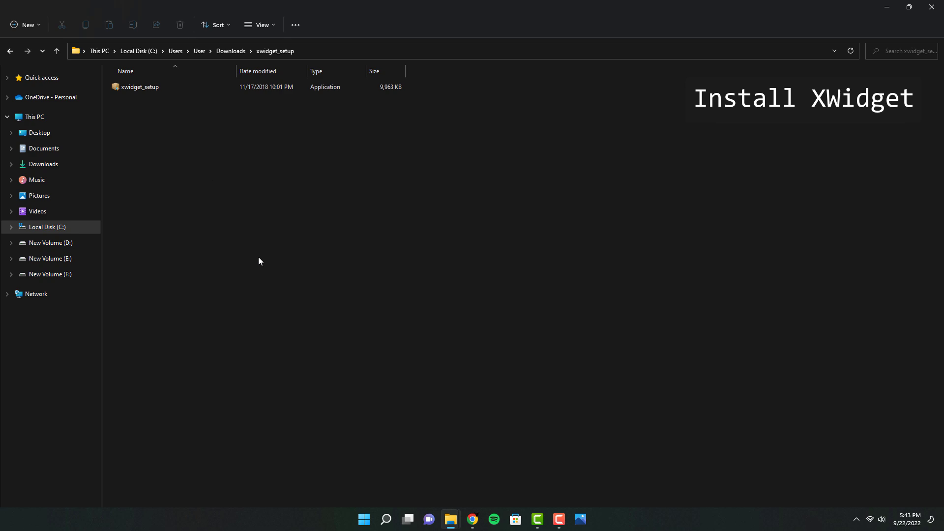
{"action": "double_click", "coordinate": [147, 87]}
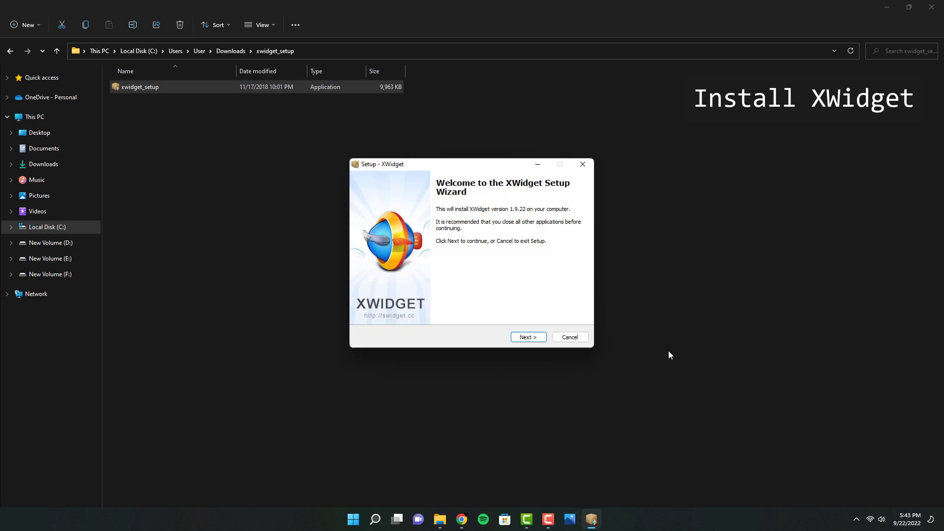
{"action": "left_click", "coordinate": [892, 6]}
{"action": "left_click", "coordinate": [892, 6]}
{"action": "left_click", "coordinate": [887, 7]}
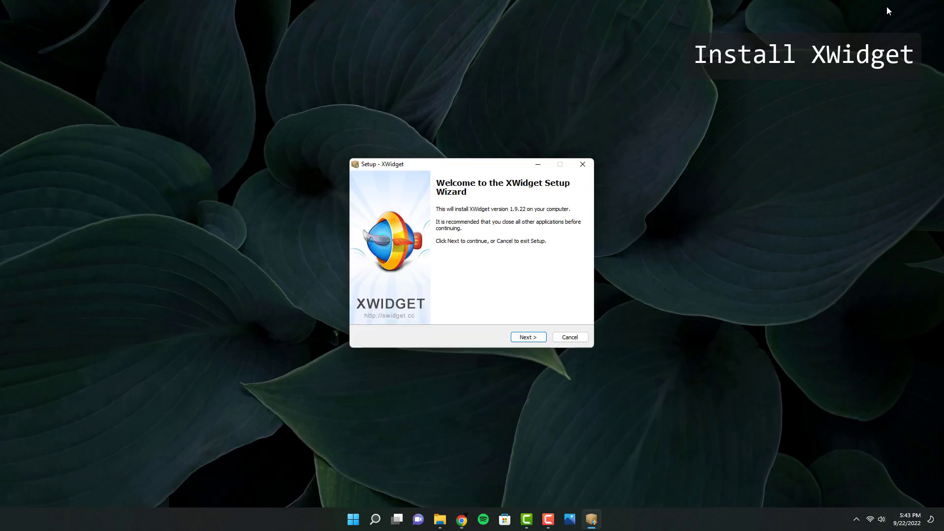
{"action": "left_click", "coordinate": [539, 344]}
{"action": "left_click", "coordinate": [533, 339]}
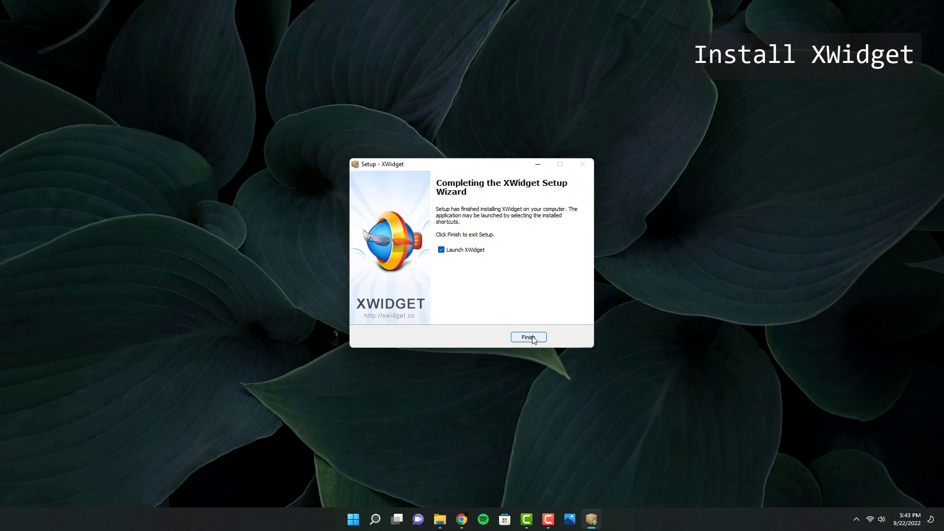
{"action": "left_click", "coordinate": [528, 338]}
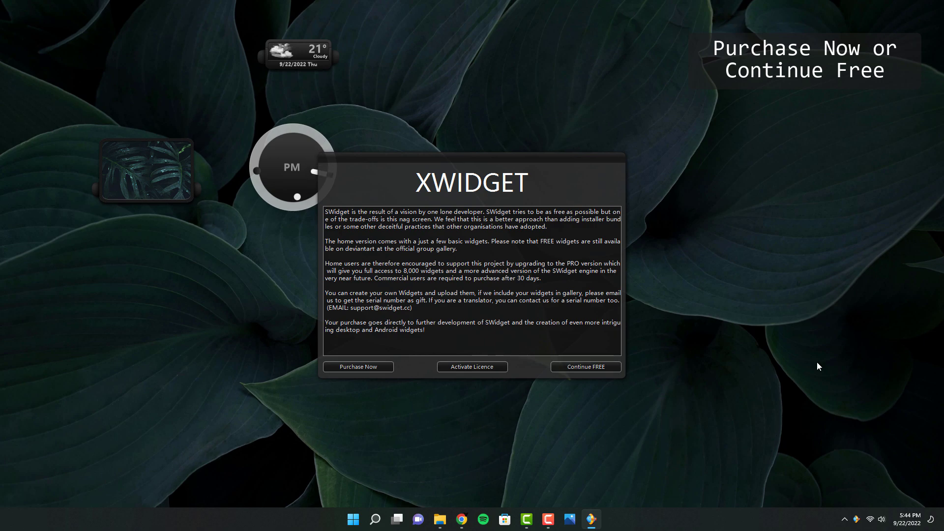
Continue with the free version and close the default photo album, weather and analog clock widgets.
{"action": "left_click", "coordinate": [590, 367]}
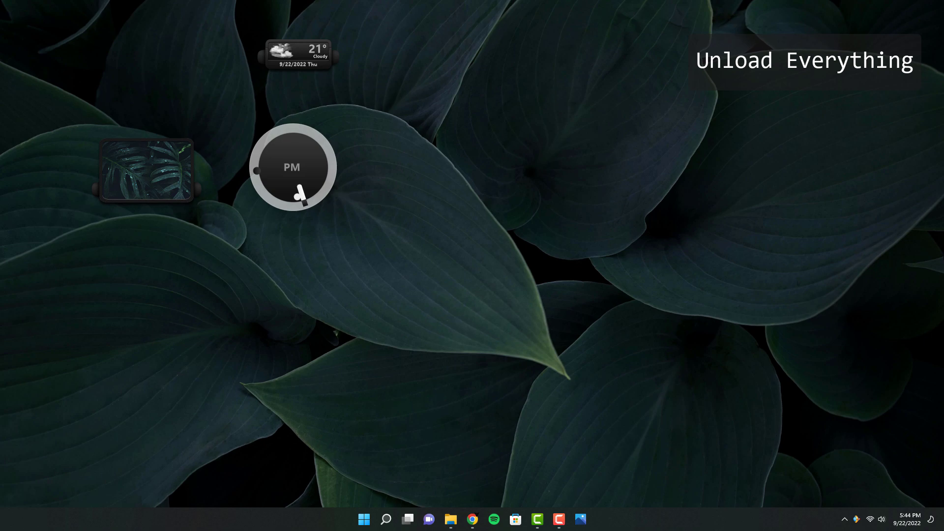
{"action": "right_click", "coordinate": [165, 167]}
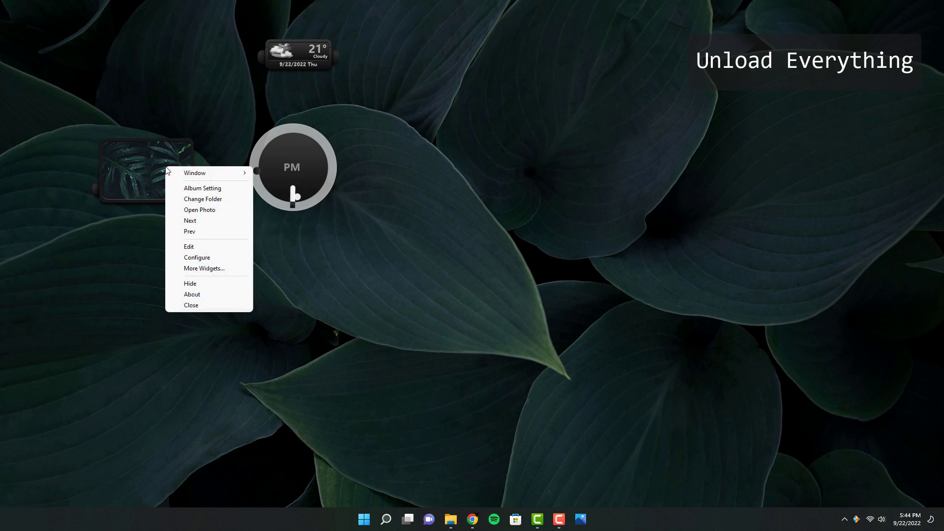
{"action": "left_click", "coordinate": [235, 305]}
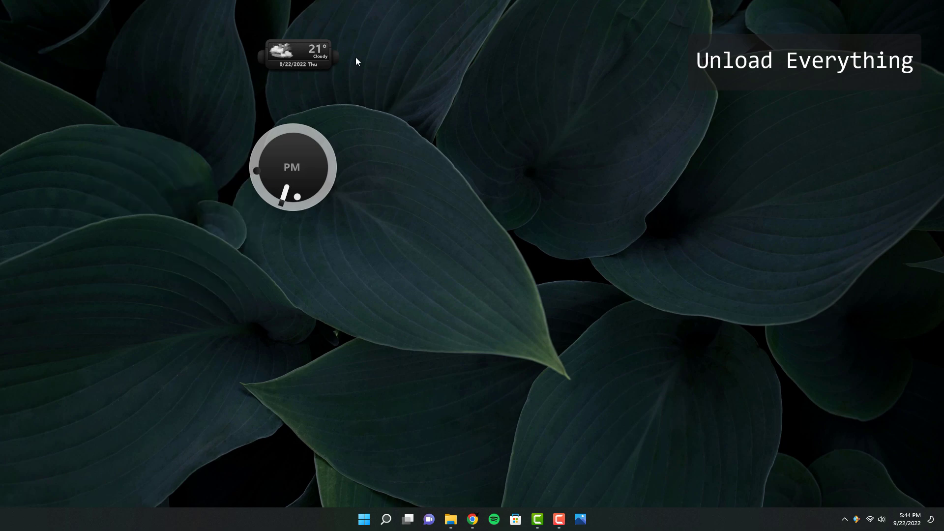
{"action": "right_click", "coordinate": [323, 55]}
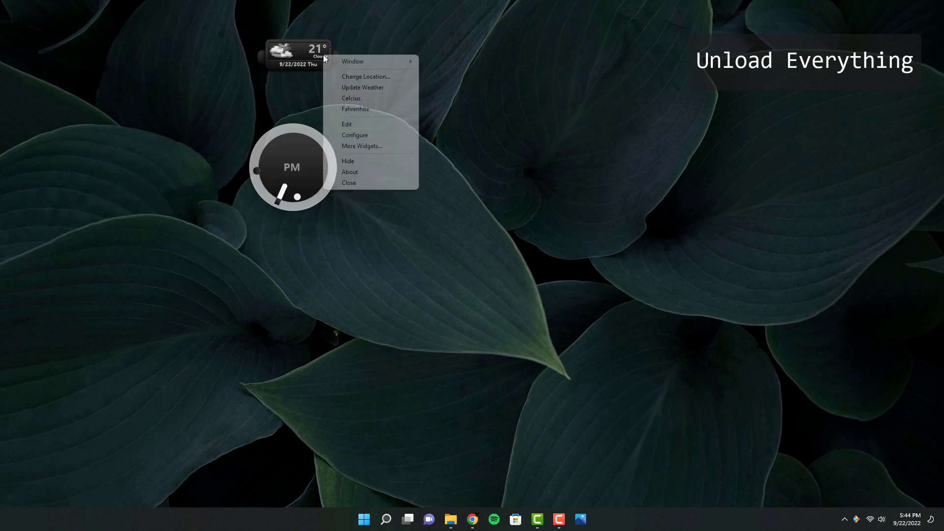
{"action": "left_click", "coordinate": [380, 182]}
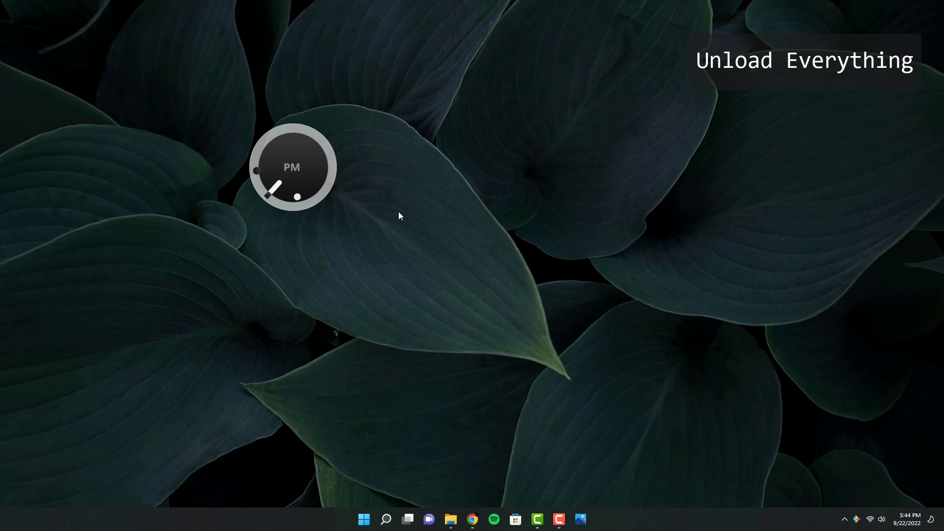
{"action": "right_click", "coordinate": [309, 161]}
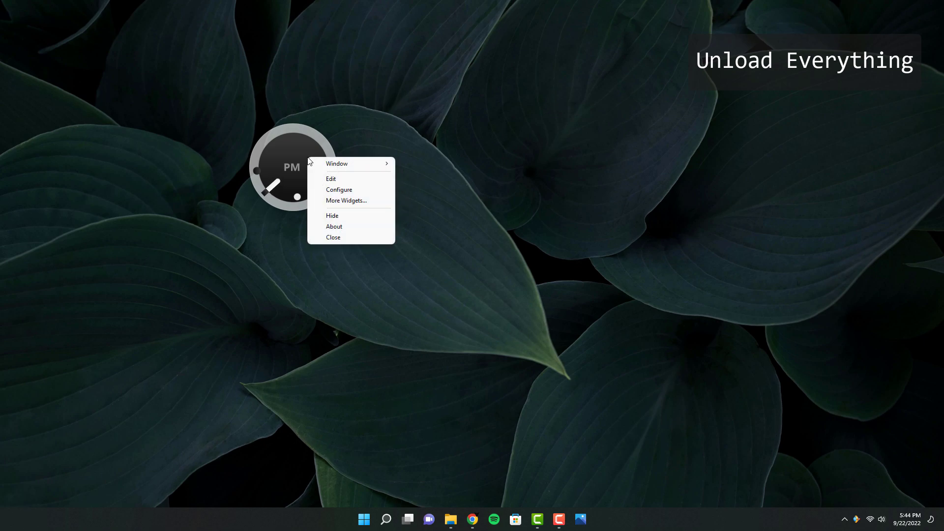
{"action": "left_click", "coordinate": [359, 238]}
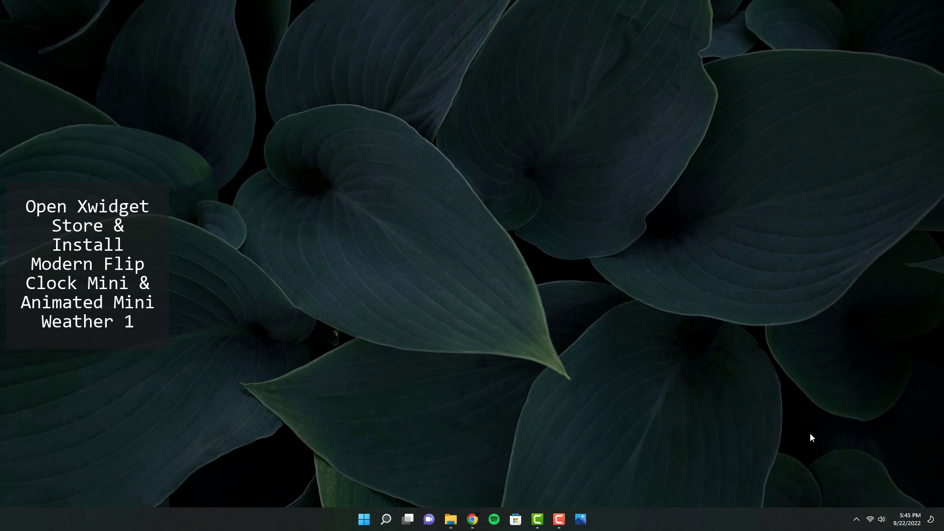
Open the XWidget gallery from the XWidget tray icon's menu.
{"action": "left_click", "coordinate": [855, 519]}
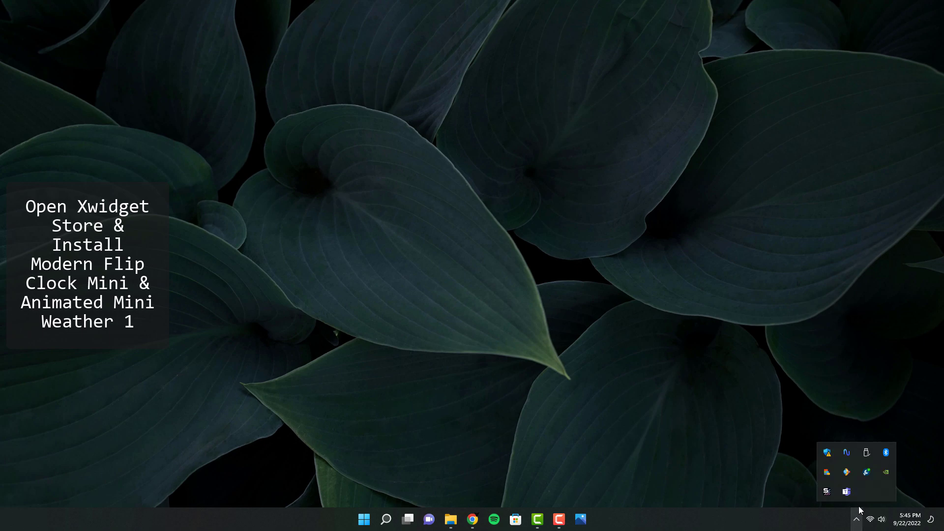
{"action": "right_click", "coordinate": [847, 473]}
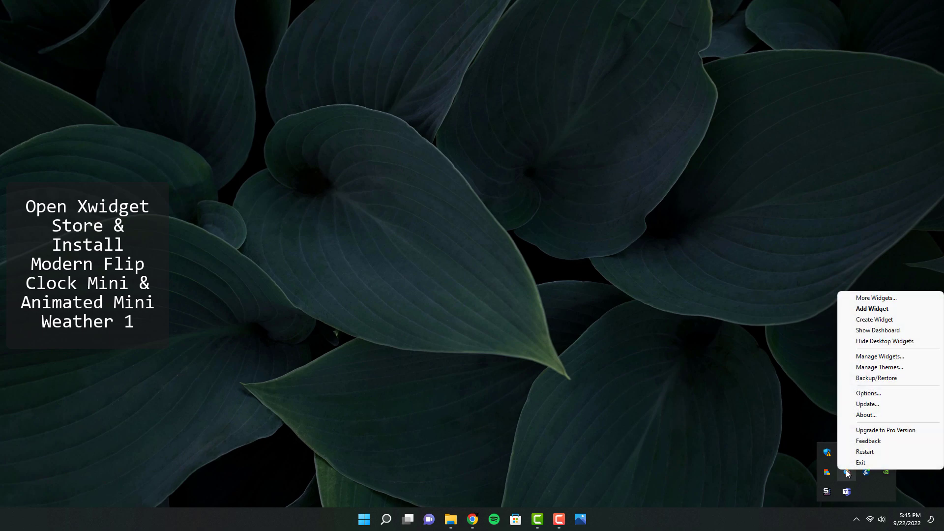
{"action": "left_click", "coordinate": [898, 301]}
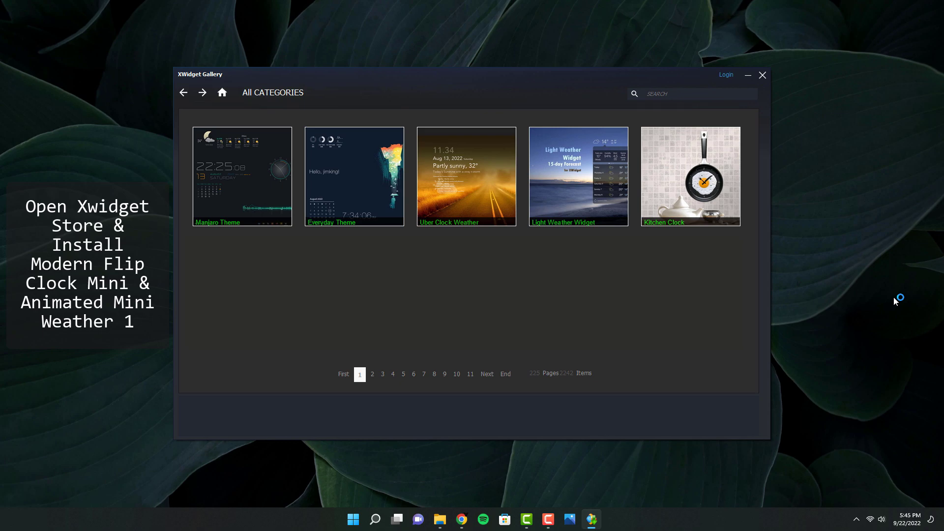
Search the gallery for modern flip clock mini and download the Modern FlipClock Mini Widget for free.
{"action": "left_click", "coordinate": [673, 95]}
{"action": "left_click", "coordinate": [634, 95]}
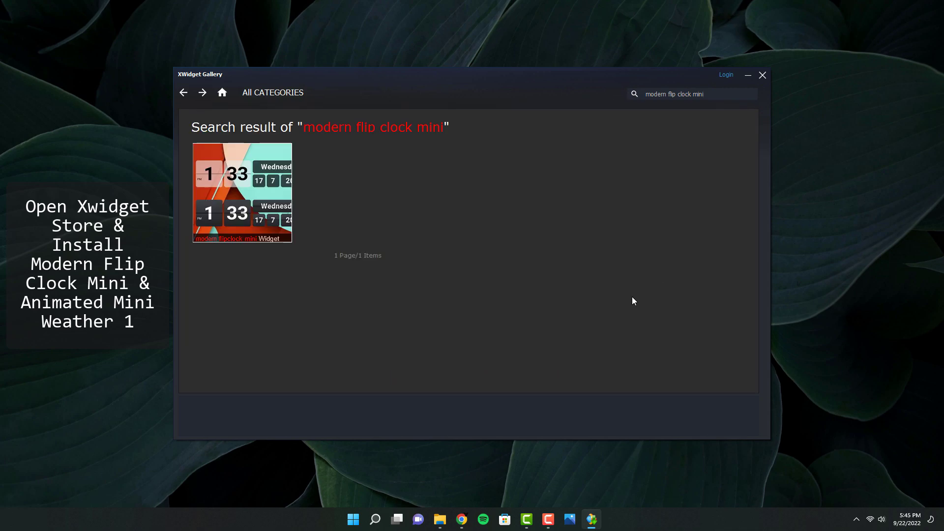
{"action": "left_click", "coordinate": [246, 185]}
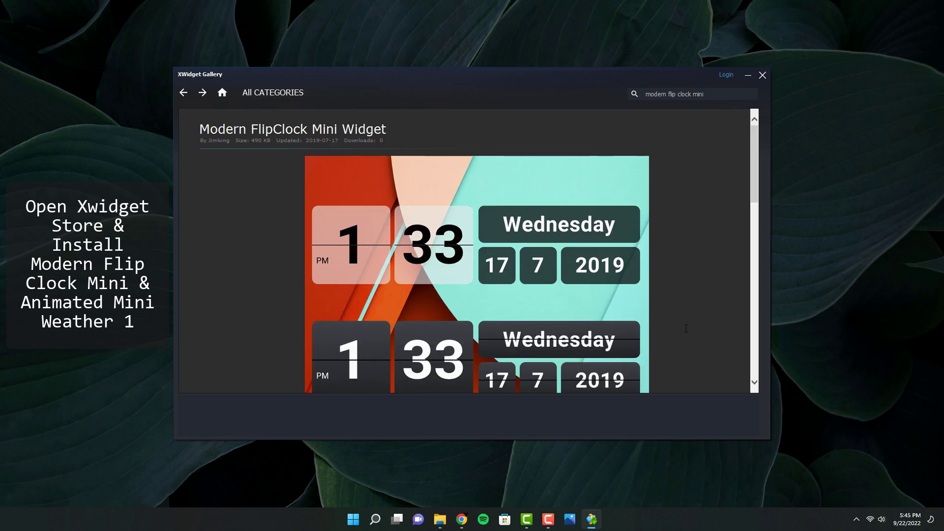
{"action": "scroll", "coordinate": [688, 279], "scroll_direction": "down", "scroll_amount": 6}
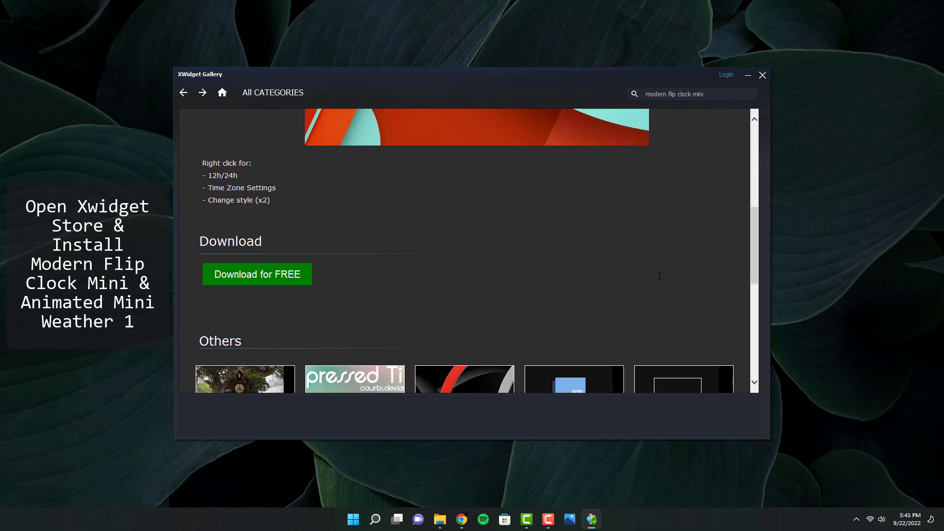
{"action": "left_click", "coordinate": [273, 273]}
Search the gallery for mini weather 1 and download the Animated Mini Weather 1 widget for free.
{"action": "left_click_drag", "start_coordinate": [654, 77], "coordinate": [659, 302]}
{"action": "left_click_drag", "start_coordinate": [606, 225], "coordinate": [497, 130]}
{"action": "left_click_drag", "start_coordinate": [599, 295], "coordinate": [634, 84]}
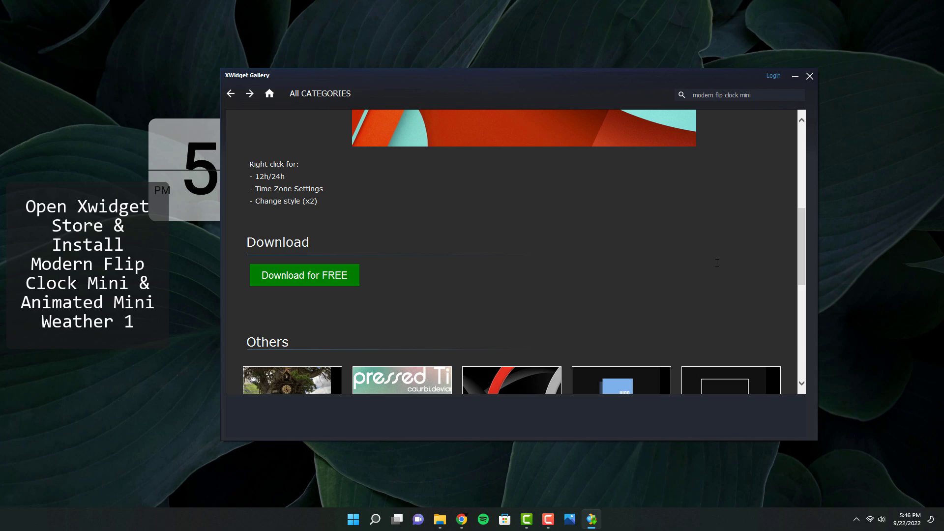
{"action": "left_click_drag", "start_coordinate": [753, 95], "coordinate": [692, 95]}
{"action": "key", "text": "BackSpace"}
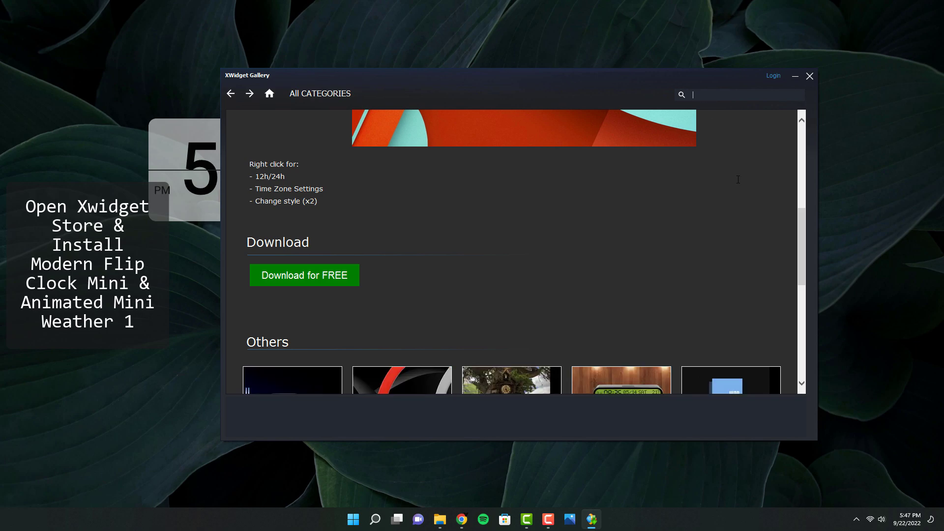
{"action": "type", "text": "mini weather 1"}
{"action": "left_click", "coordinate": [298, 188]}
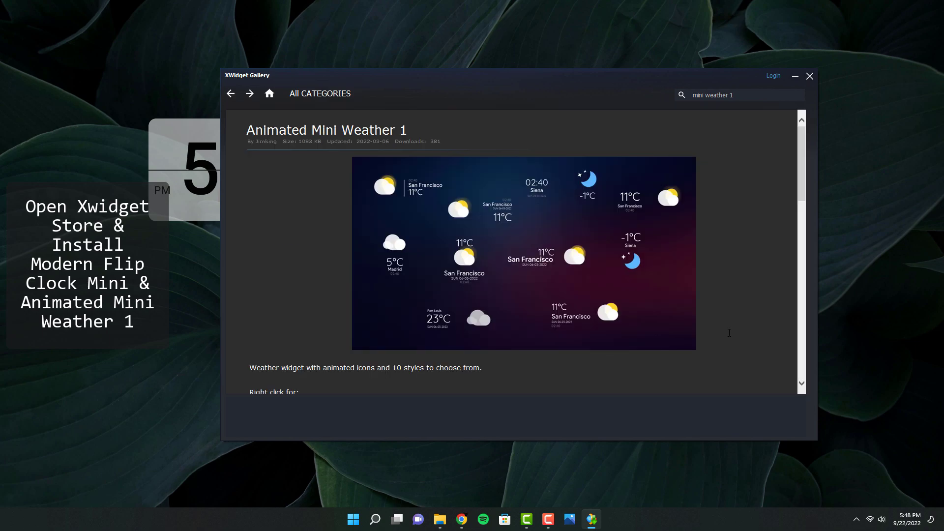
{"action": "scroll", "coordinate": [729, 333], "scroll_direction": "down", "scroll_amount": 5}
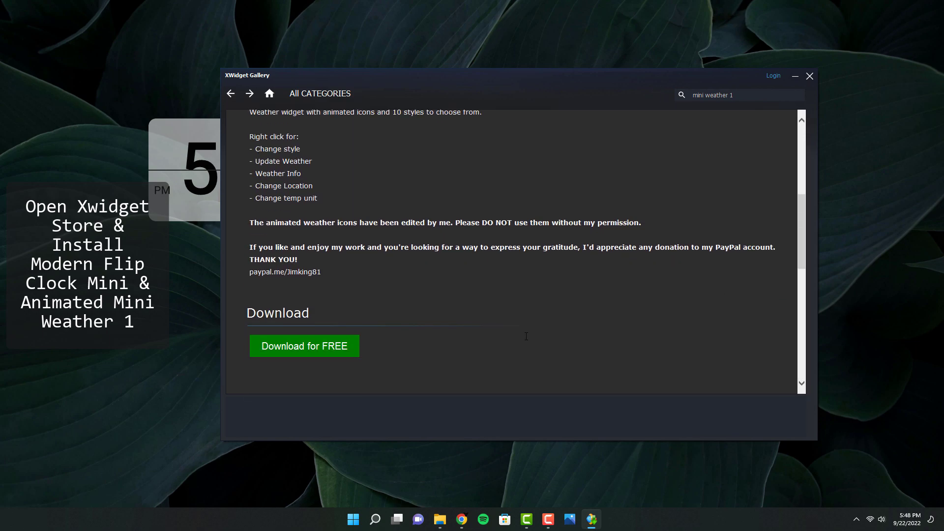
{"action": "left_click", "coordinate": [312, 344]}
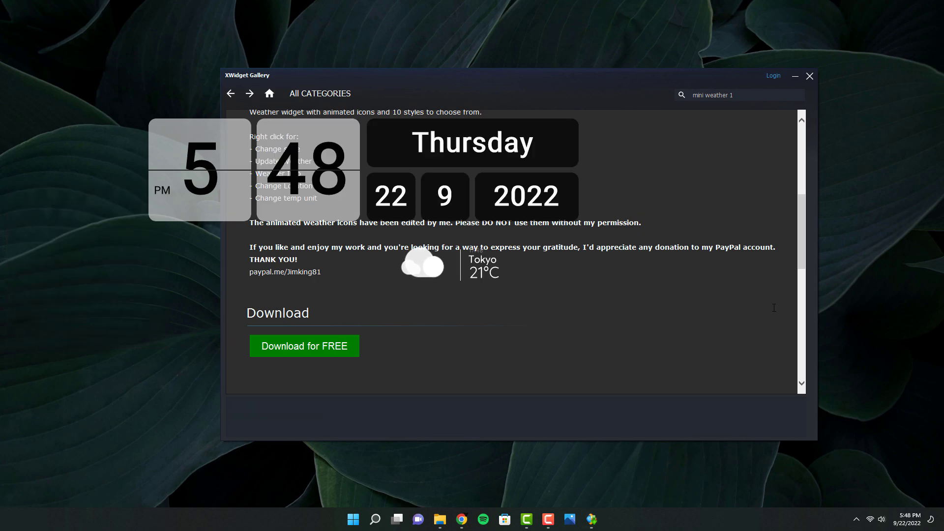
Close the gallery and move the weather widget to the desktop's top-left corner.
{"action": "left_click", "coordinate": [639, 82]}
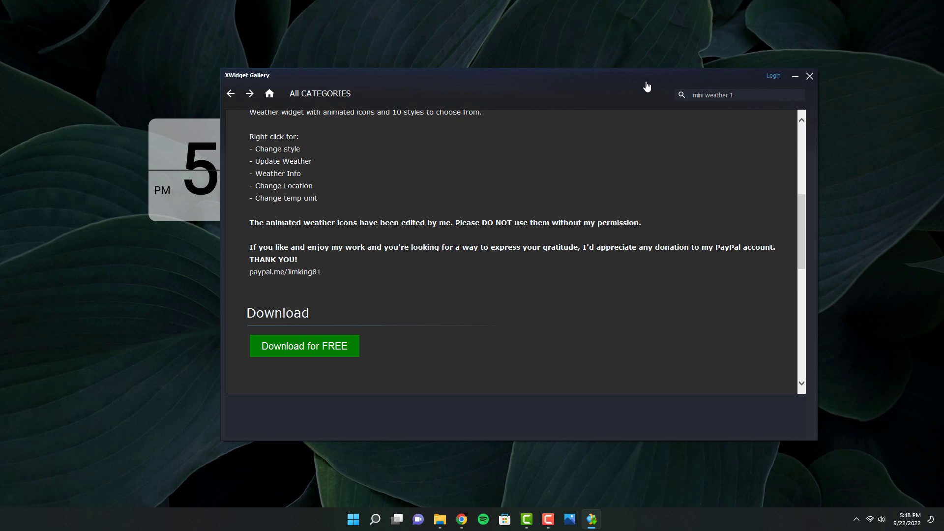
{"action": "left_click", "coordinate": [810, 77]}
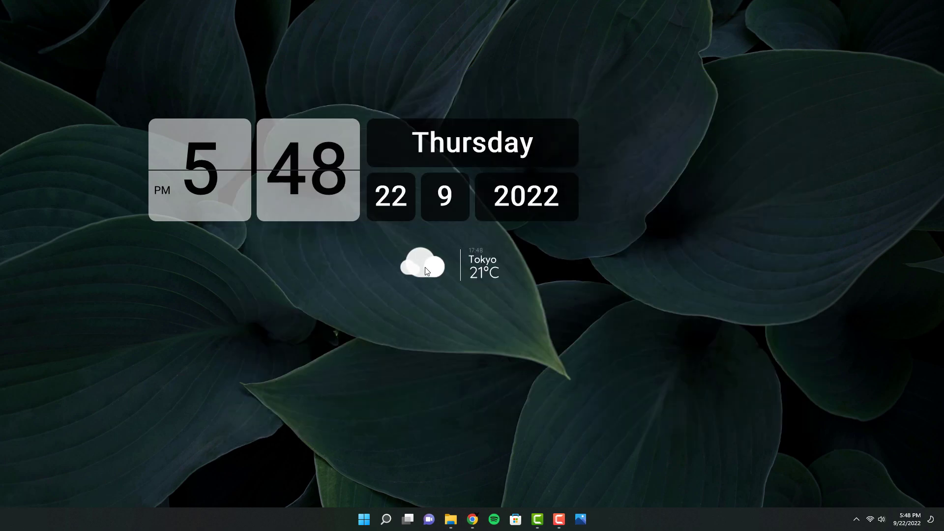
{"action": "left_click_drag", "start_coordinate": [426, 271], "coordinate": [60, 67]}
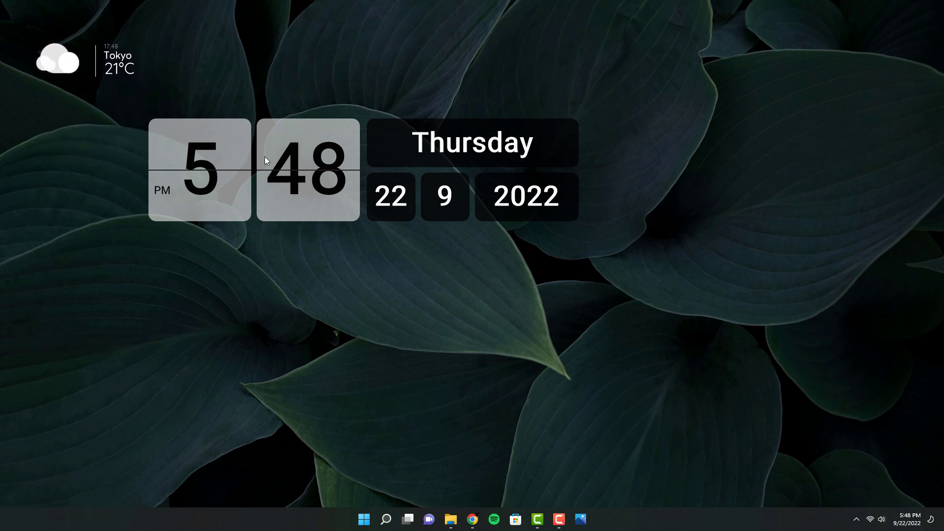
Move the flip clock widget to the centre of the desktop and set its zoom to 80%.
{"action": "left_click_drag", "start_coordinate": [322, 131], "coordinate": [435, 215]}
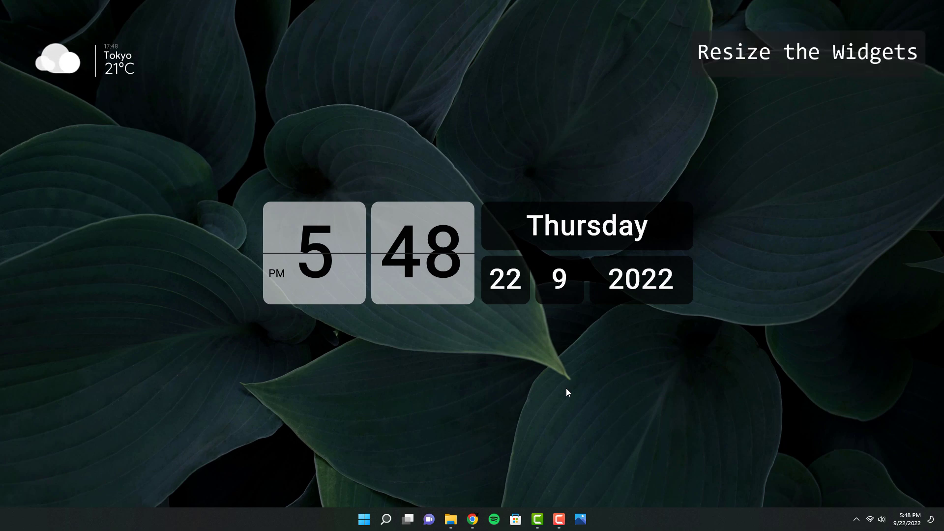
{"action": "right_click", "coordinate": [462, 216]}
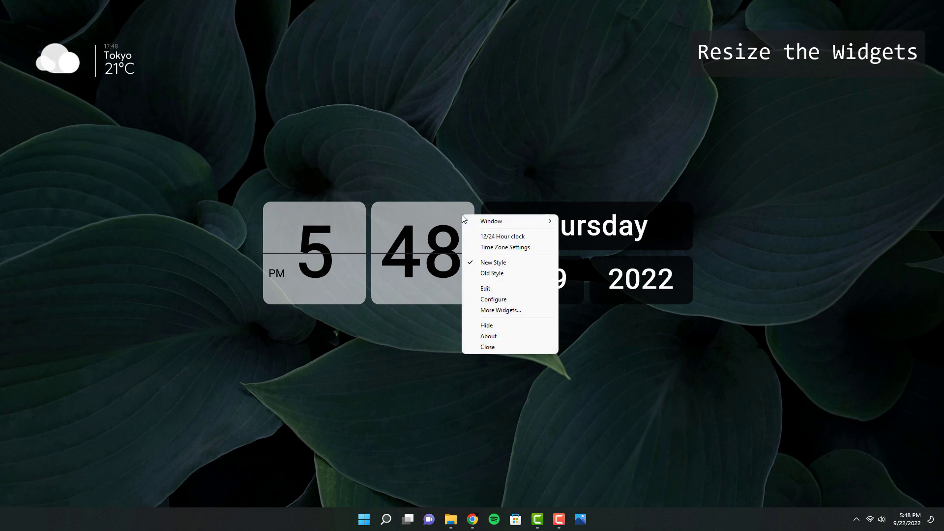
{"action": "mouse_move", "coordinate": [499, 222]}
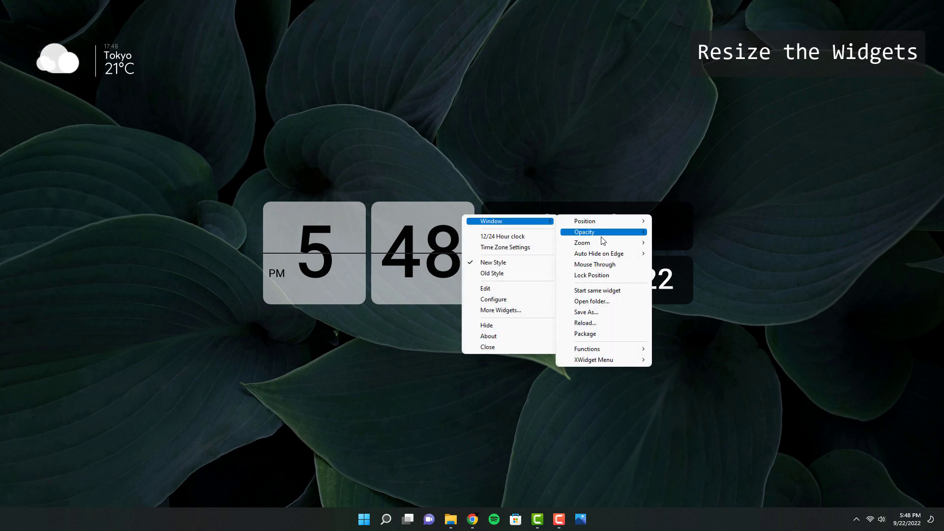
{"action": "mouse_move", "coordinate": [604, 243]}
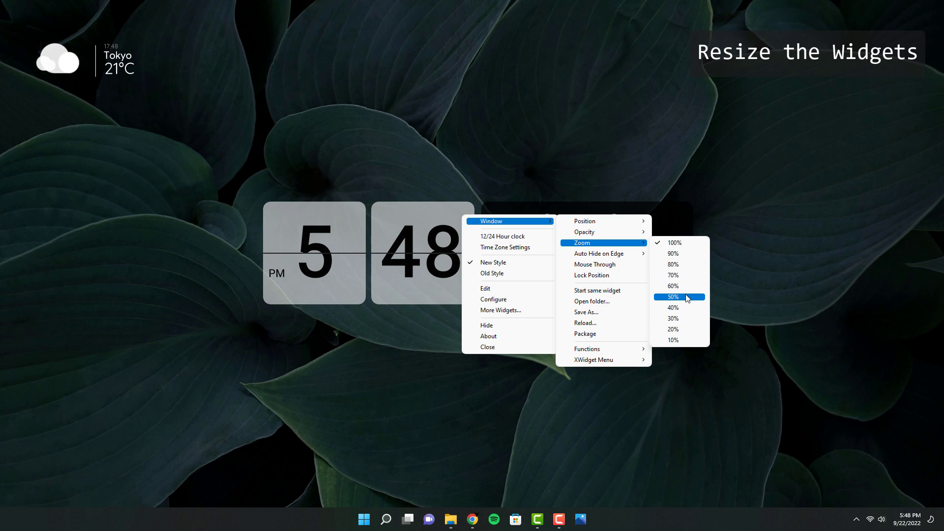
{"action": "left_click", "coordinate": [681, 266]}
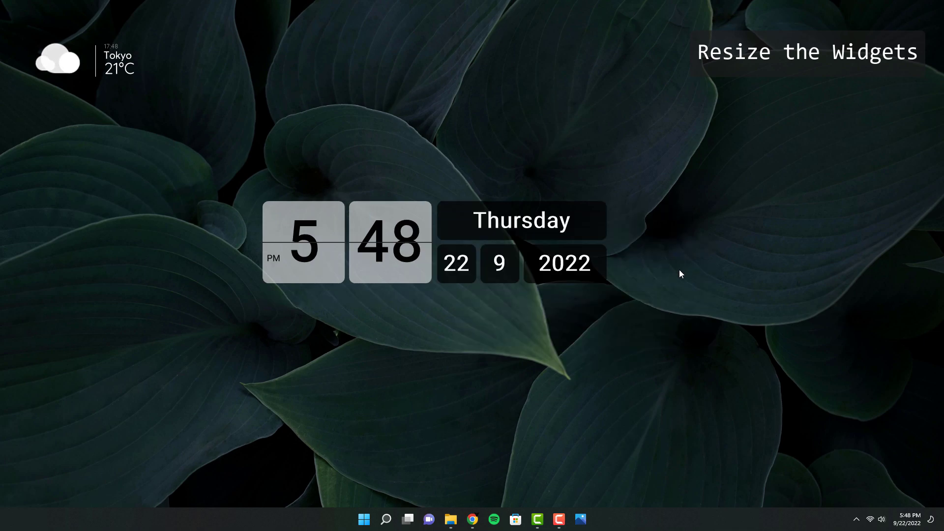
{"action": "left_click_drag", "start_coordinate": [417, 224], "coordinate": [444, 232]}
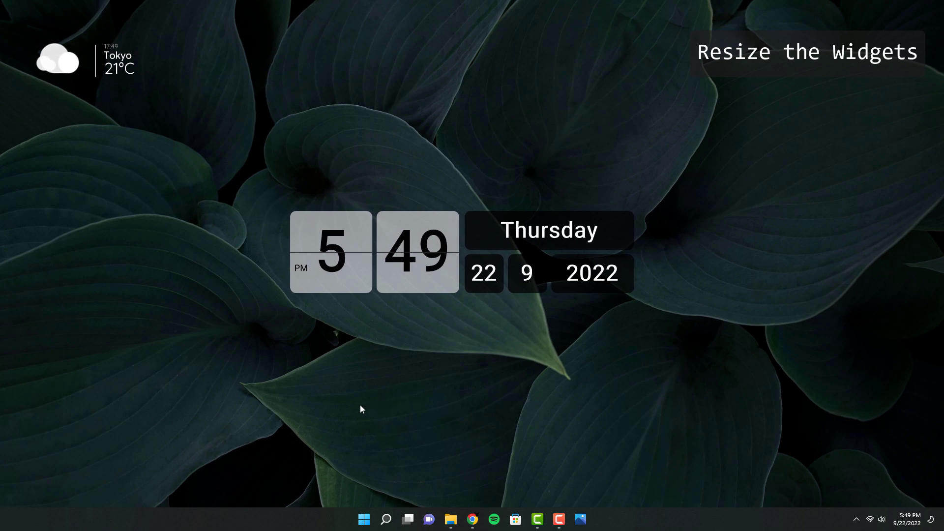
Set the weather widget's window zoom to 90%.
{"action": "right_click", "coordinate": [63, 62]}
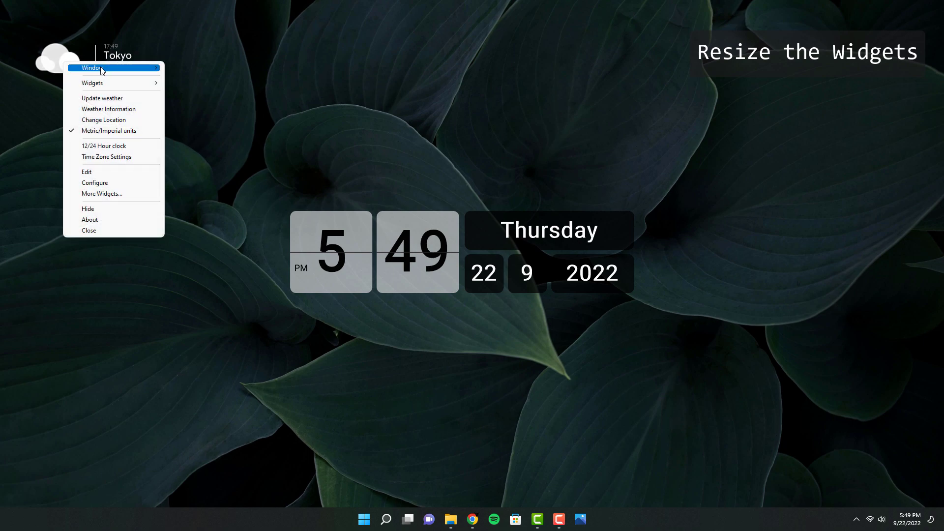
{"action": "mouse_move", "coordinate": [102, 68]}
{"action": "mouse_move", "coordinate": [196, 91]}
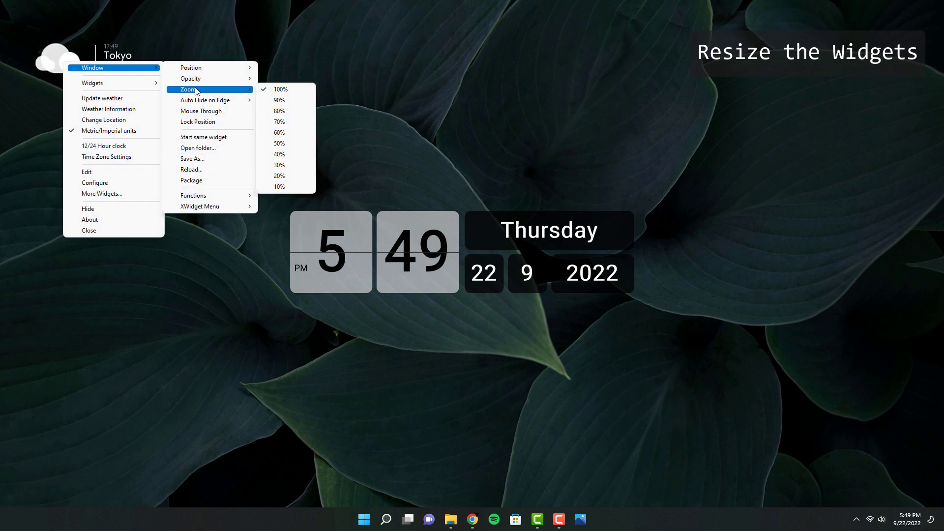
{"action": "left_click", "coordinate": [275, 100]}
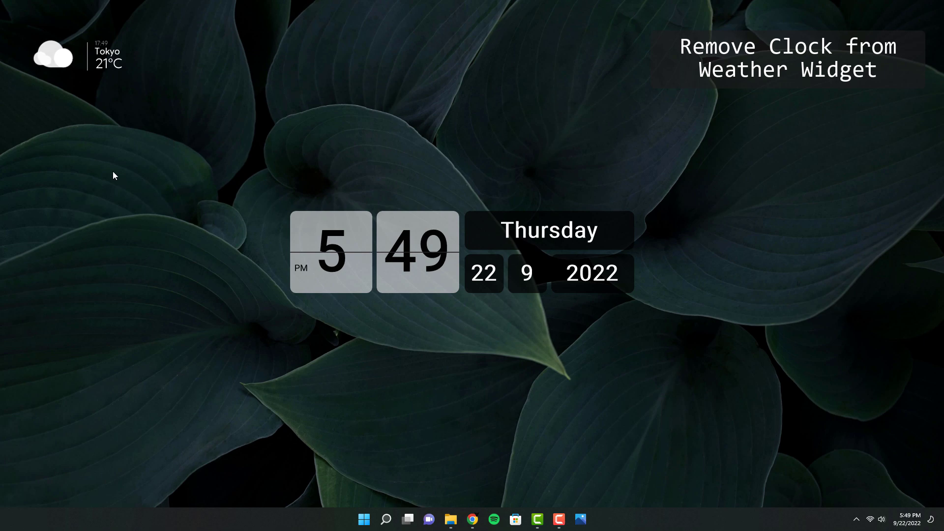
Open the weather widget in XWidget Designer and delete its update time text object.
{"action": "right_click", "coordinate": [56, 53]}
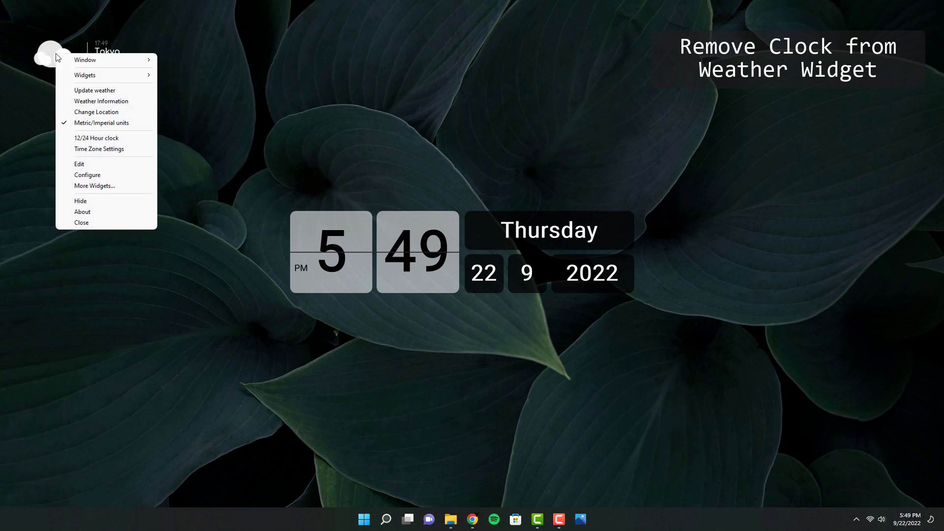
{"action": "left_click", "coordinate": [88, 166]}
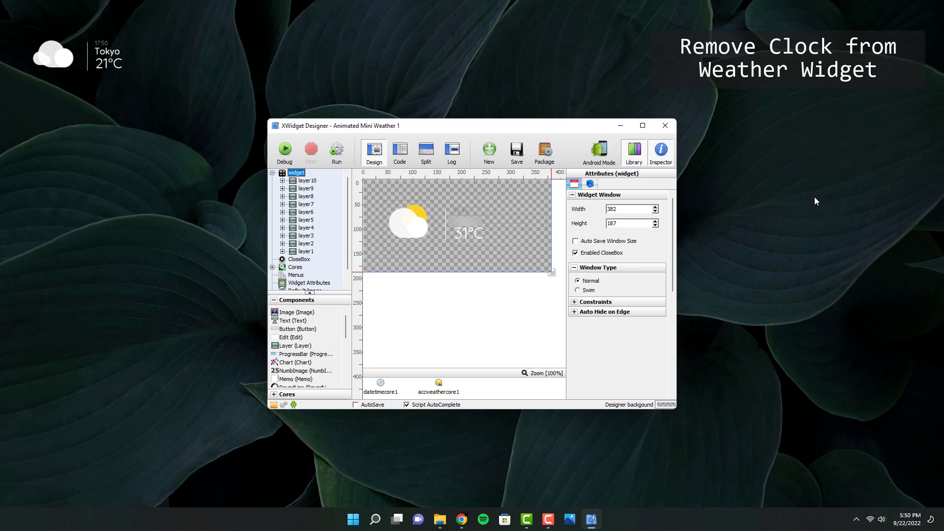
{"action": "left_click", "coordinate": [465, 210]}
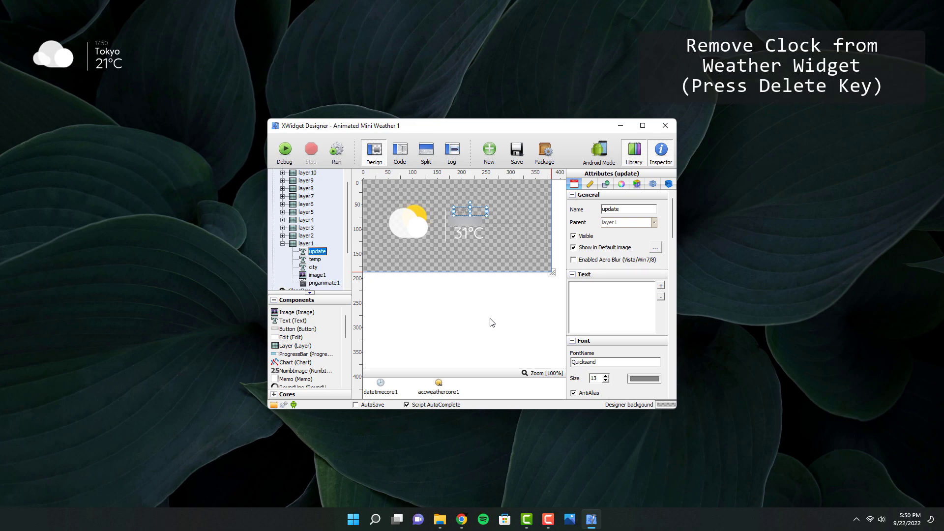
{"action": "key", "text": "Delete"}
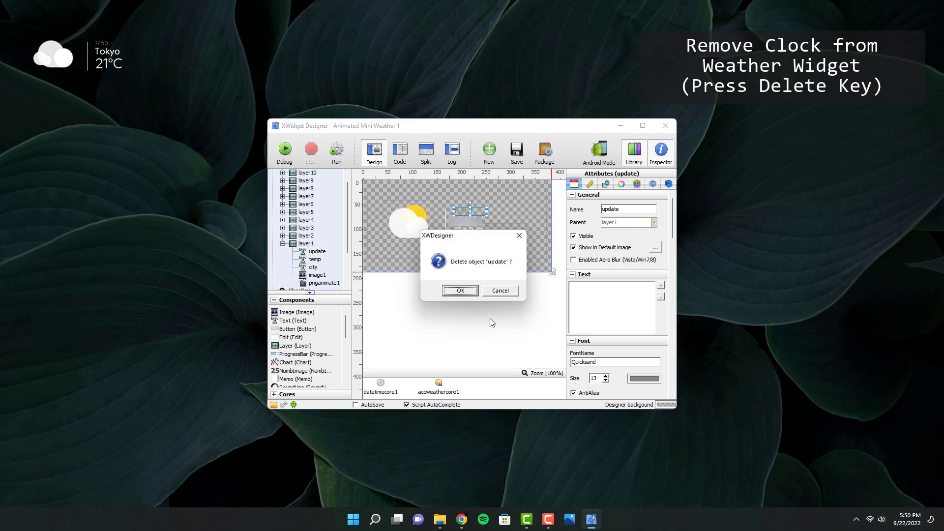
{"action": "left_click", "coordinate": [461, 290]}
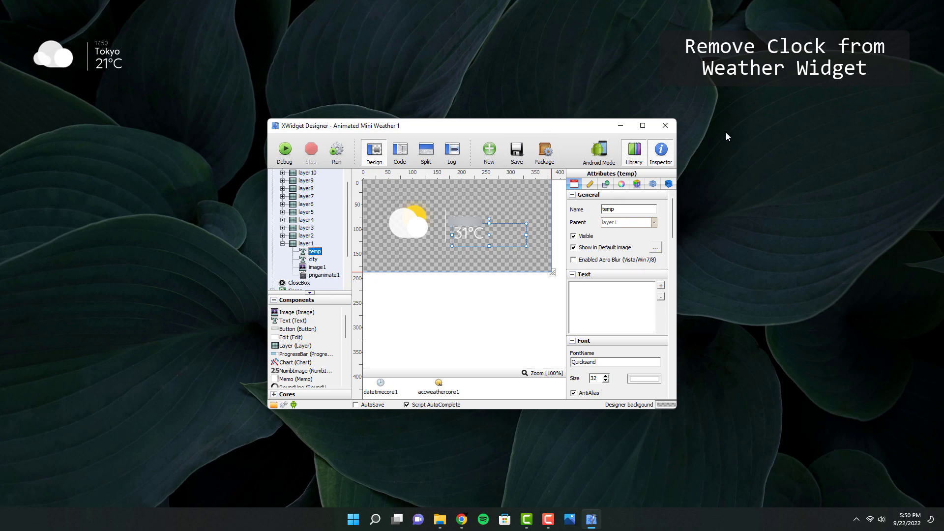
Close XWidget Designer, saving the changes to the weather widget.
{"action": "left_click", "coordinate": [667, 125]}
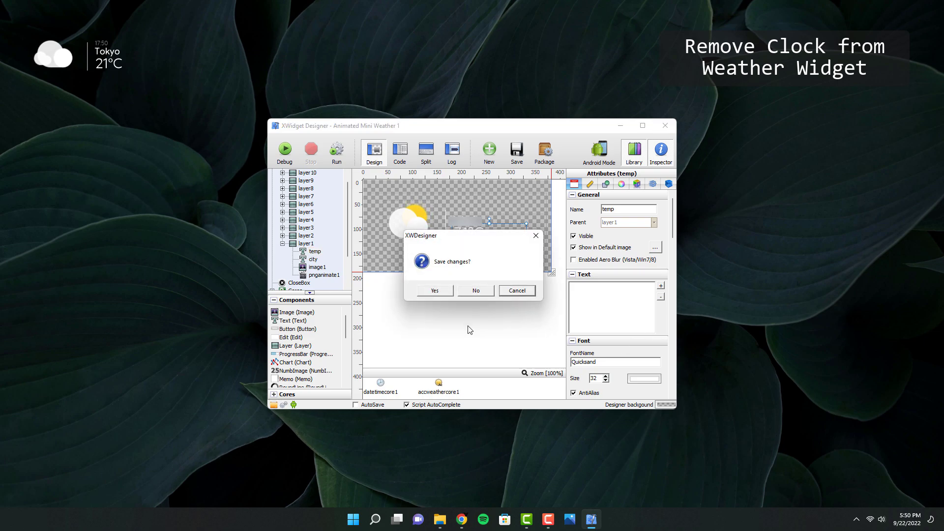
{"action": "left_click", "coordinate": [431, 291]}
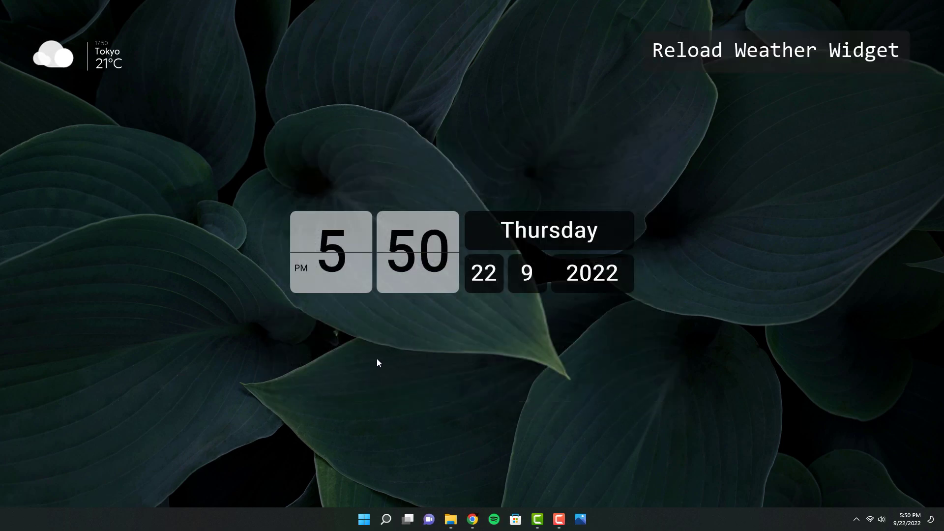
Reload the weather widget and move it into the desktop's top-left corner.
{"action": "right_click", "coordinate": [54, 58]}
{"action": "mouse_move", "coordinate": [84, 66]}
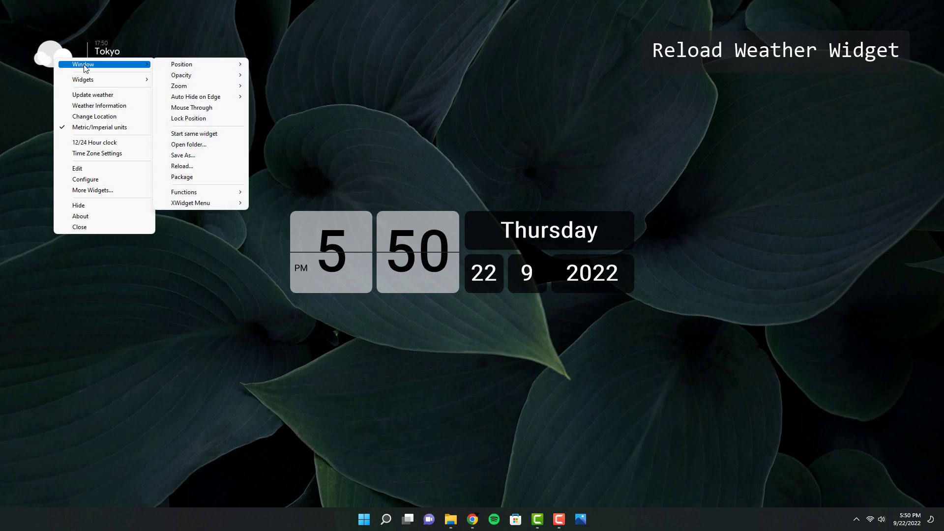
{"action": "left_click", "coordinate": [190, 167]}
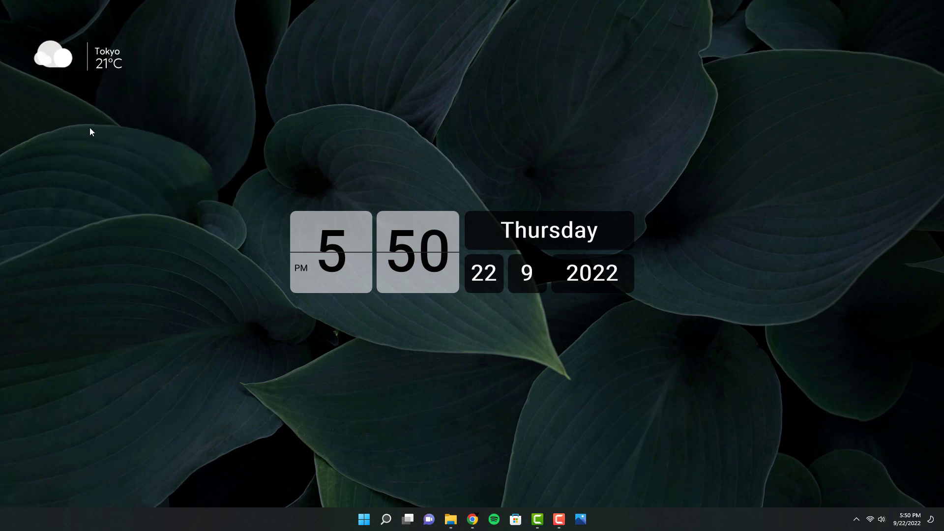
{"action": "left_click_drag", "start_coordinate": [59, 63], "coordinate": [36, 49]}
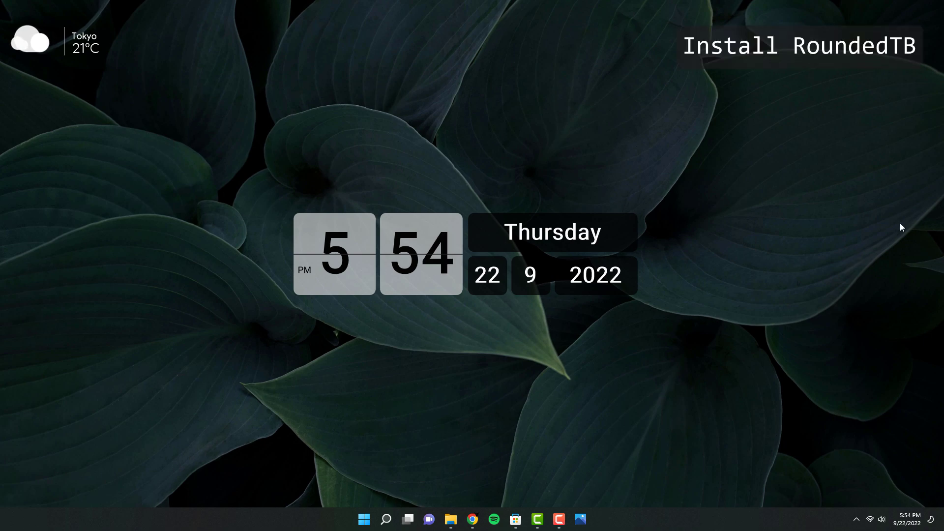
Install RoundedTB from the Microsoft Store, close the Store, and dismiss the RoundedTB welcome window.
{"action": "left_click", "coordinate": [515, 519]}
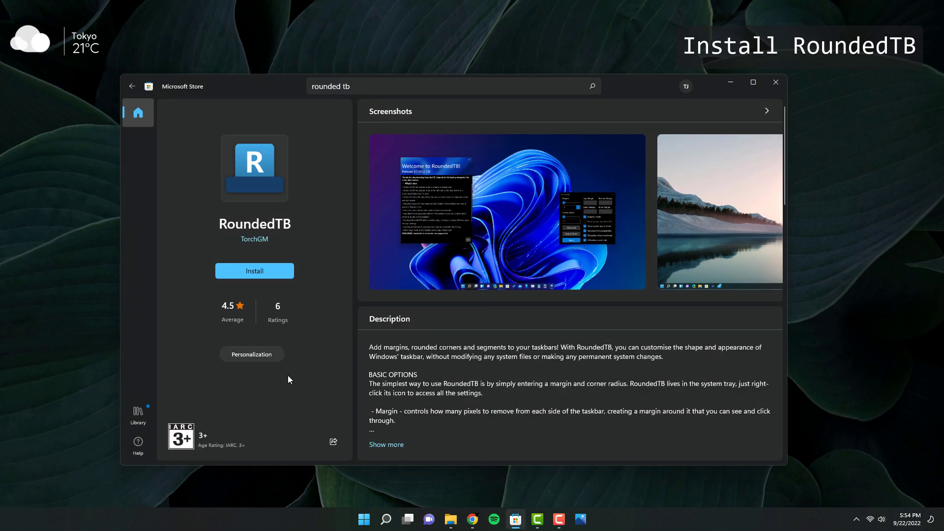
{"action": "left_click", "coordinate": [259, 273]}
{"action": "left_click", "coordinate": [259, 270]}
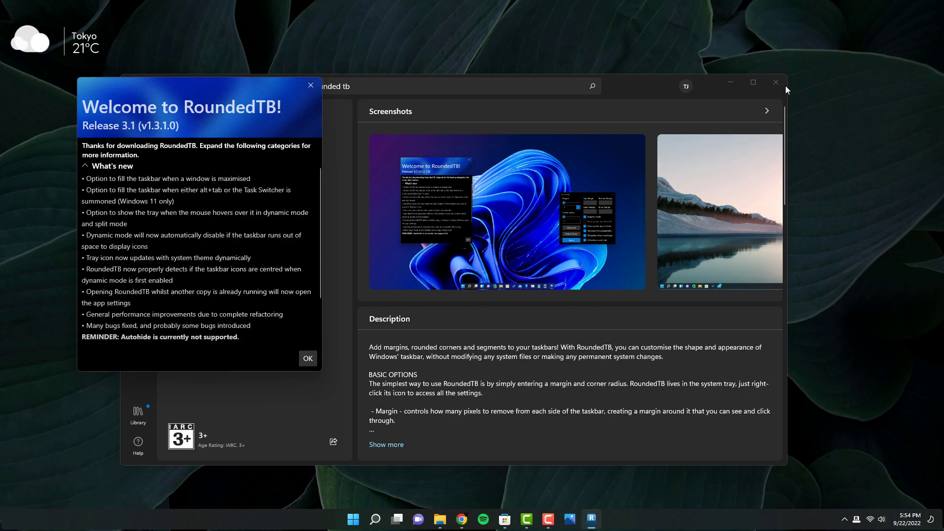
{"action": "left_click", "coordinate": [776, 83]}
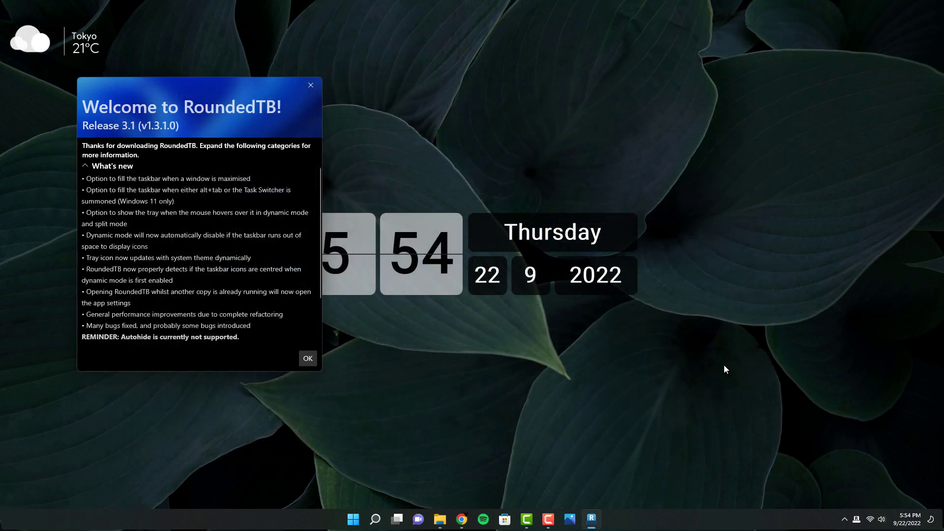
{"action": "left_click", "coordinate": [309, 358]}
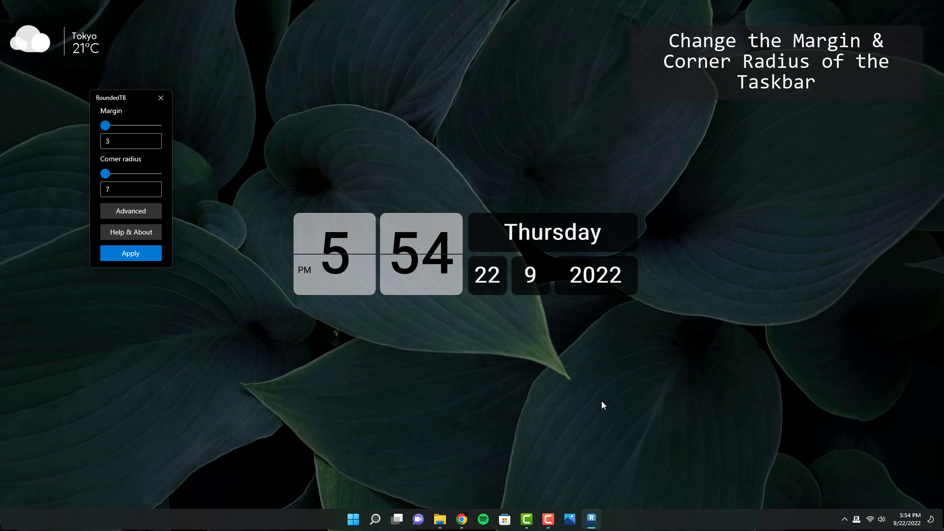
Open RoundedTB's advanced settings and set the taskbar margin to 2 and the corner radius to 11.
{"action": "left_click", "coordinate": [132, 213]}
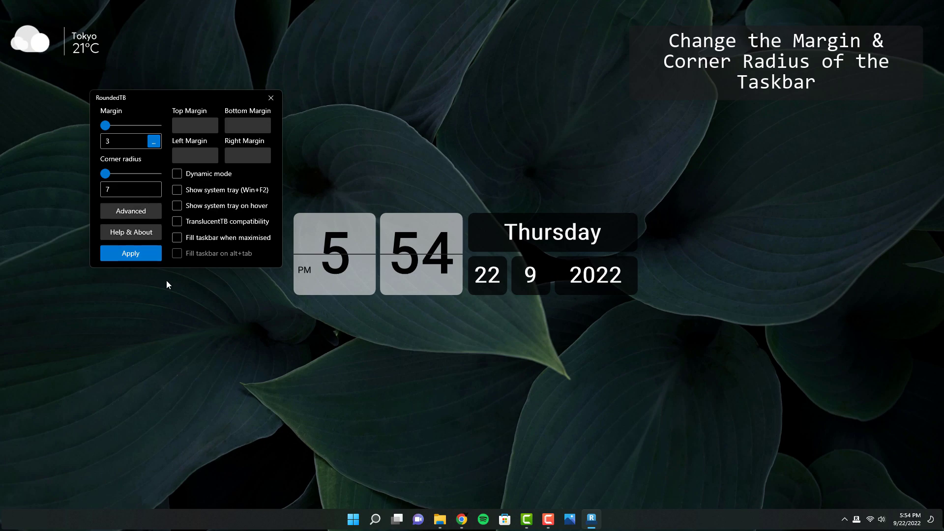
{"action": "left_click_drag", "start_coordinate": [106, 127], "coordinate": [111, 127]}
{"action": "left_click_drag", "start_coordinate": [106, 173], "coordinate": [119, 170]}
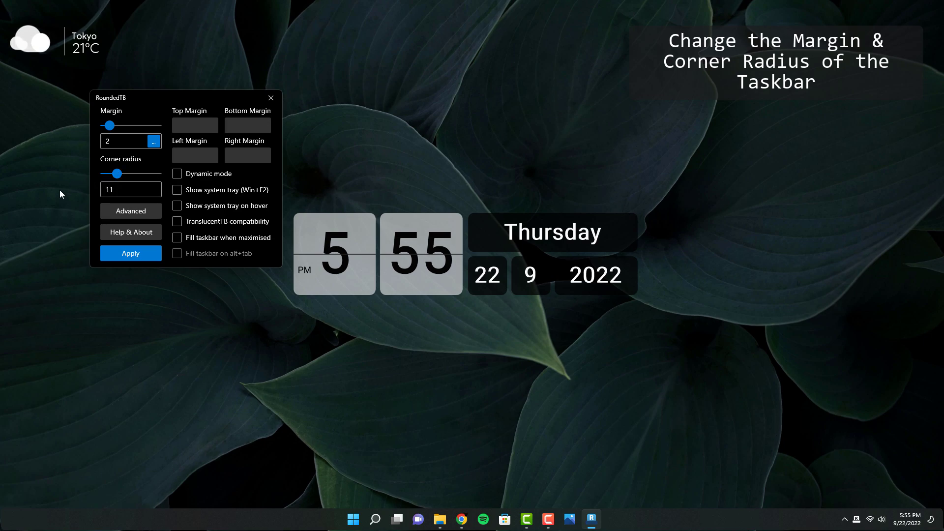
Enable Dynamic mode with Show system tray on hover instead of the regular tray, apply, and close RoundedTB.
{"action": "left_click", "coordinate": [178, 174]}
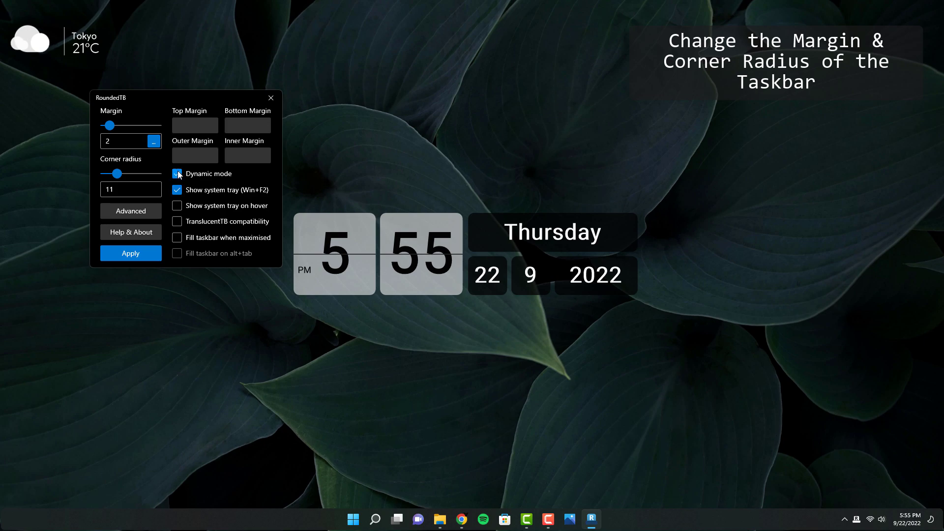
{"action": "left_click", "coordinate": [210, 191]}
{"action": "left_click", "coordinate": [177, 207]}
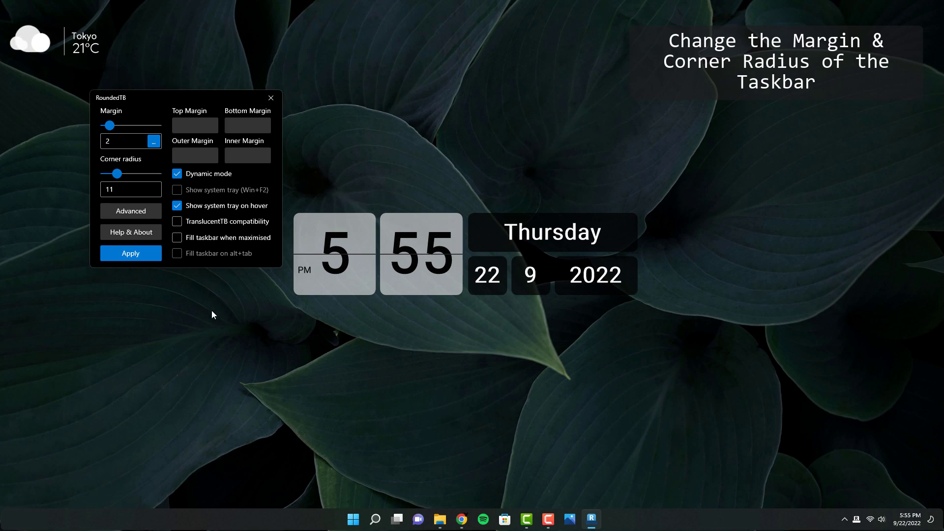
{"action": "left_click", "coordinate": [131, 253]}
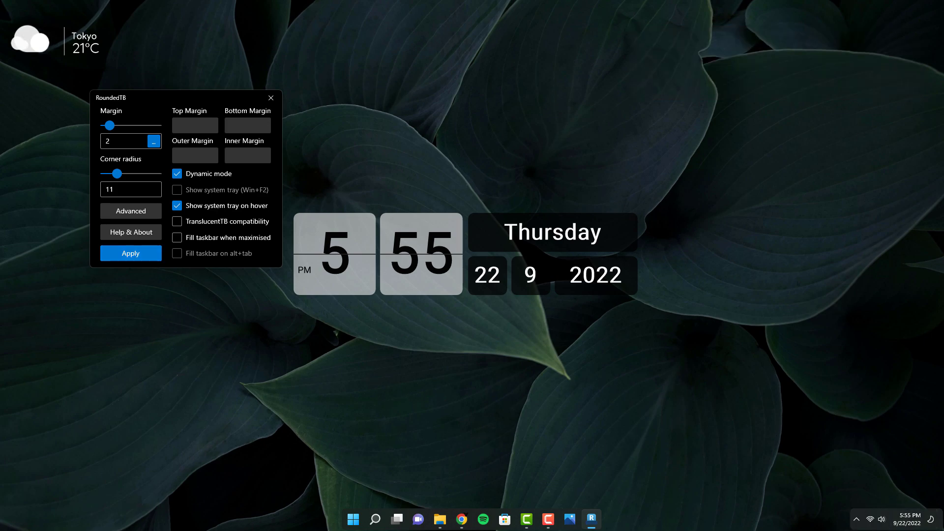
{"action": "left_click", "coordinate": [271, 98]}
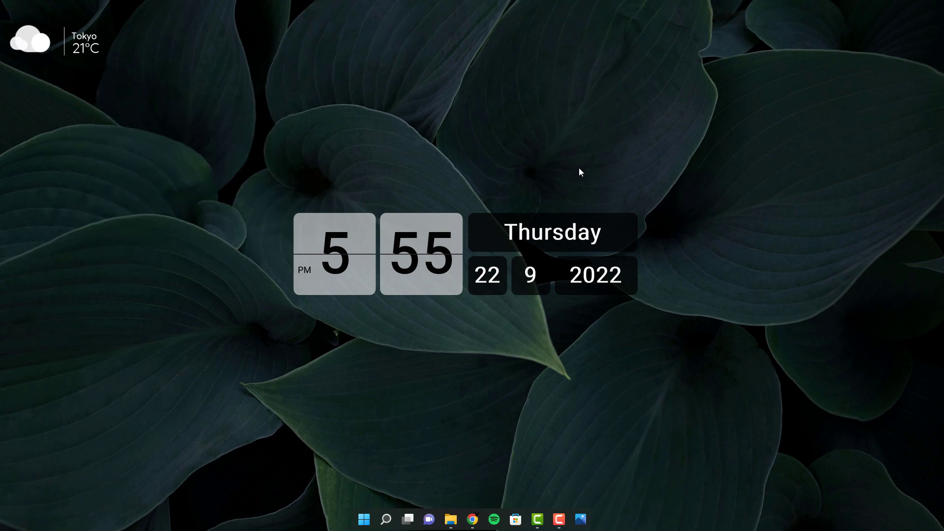